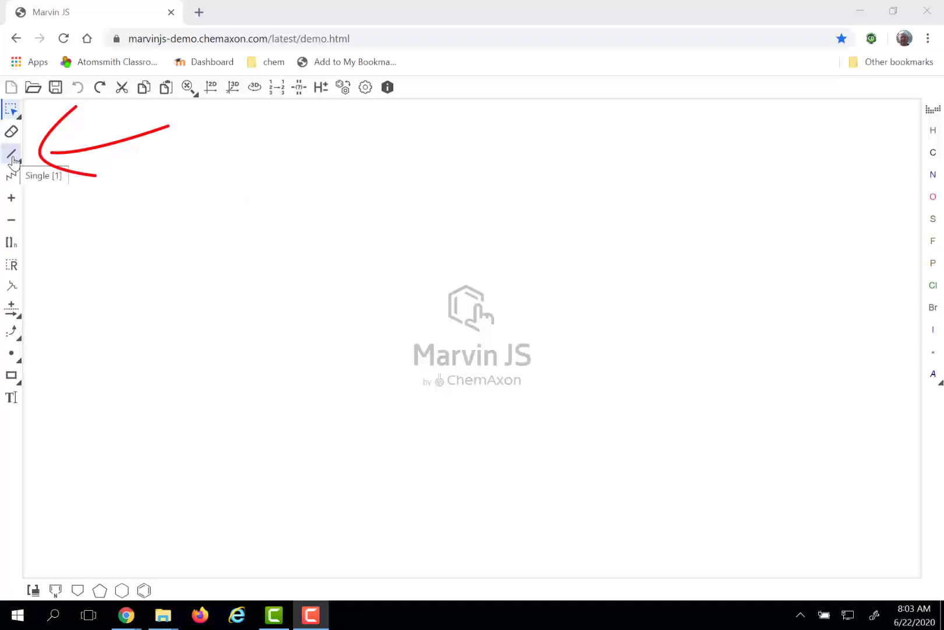
- Draw a branched five-carbon skeleton with single bonds in the upper part of the canvas
click(12, 154)
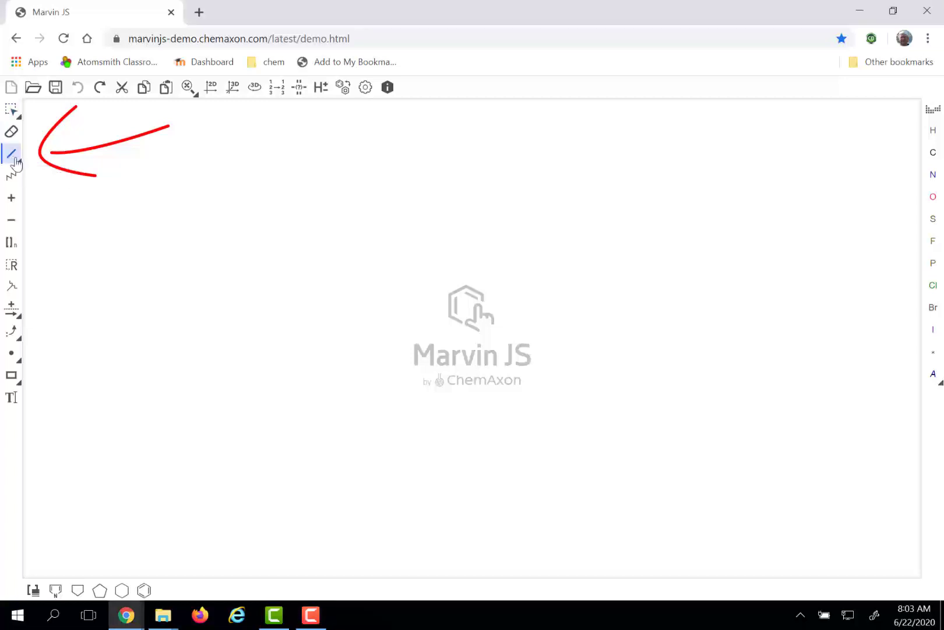
click(210, 240)
click(230, 226)
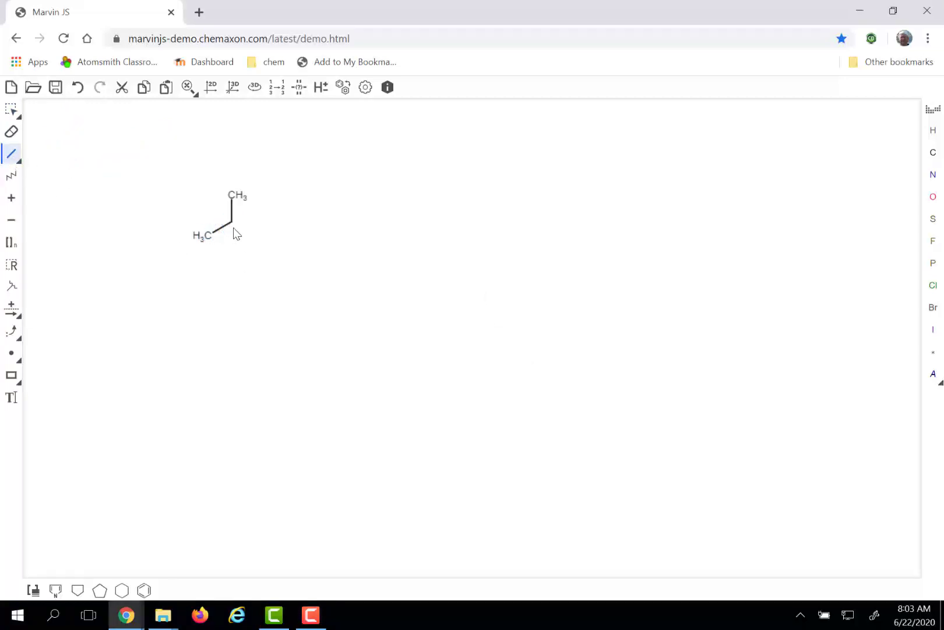
click(233, 226)
click(256, 236)
- Draw a nine-carbon zigzag chain below the branched molecule and place a cyclopentane ring beneath it
click(15, 185)
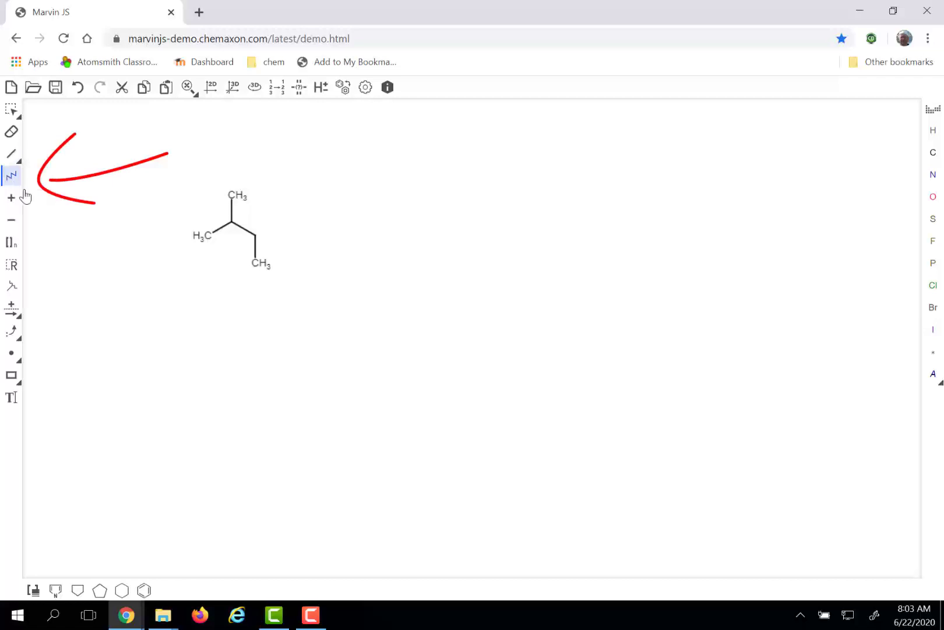
drag(126, 334, 309, 357)
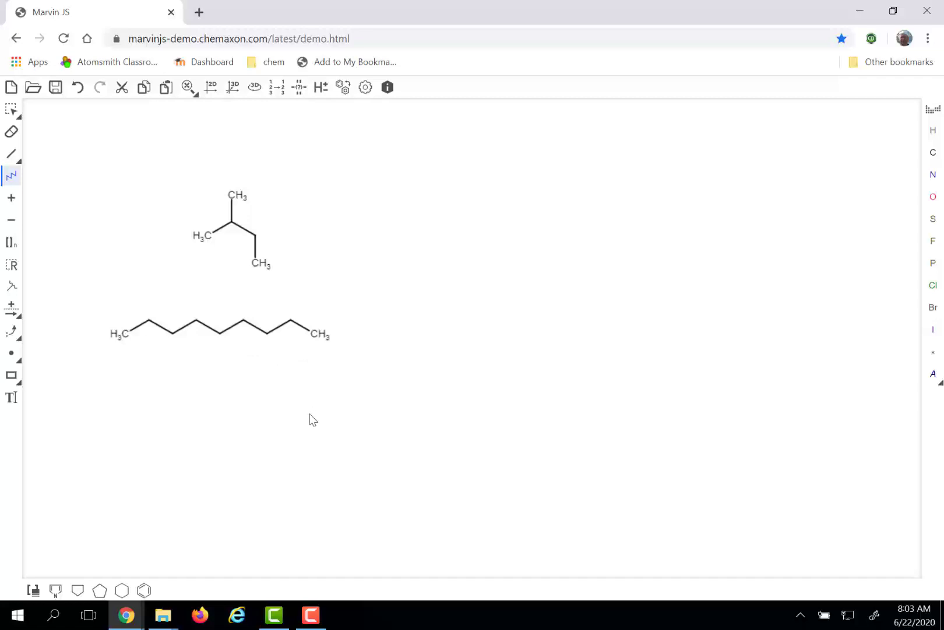
click(78, 591)
click(219, 406)
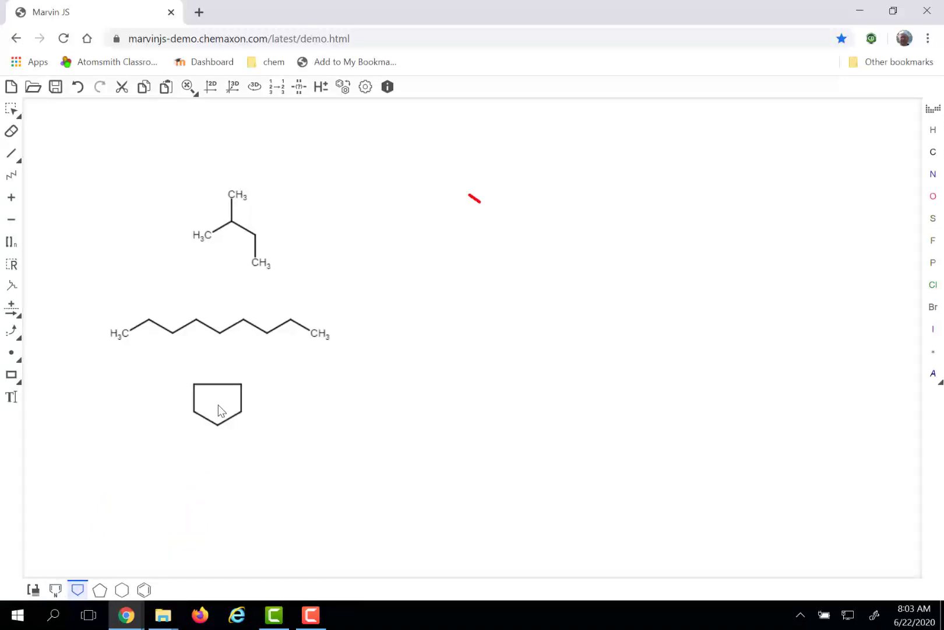
- Set the implicit hydrogen display to Hetero in the view settings
click(365, 87)
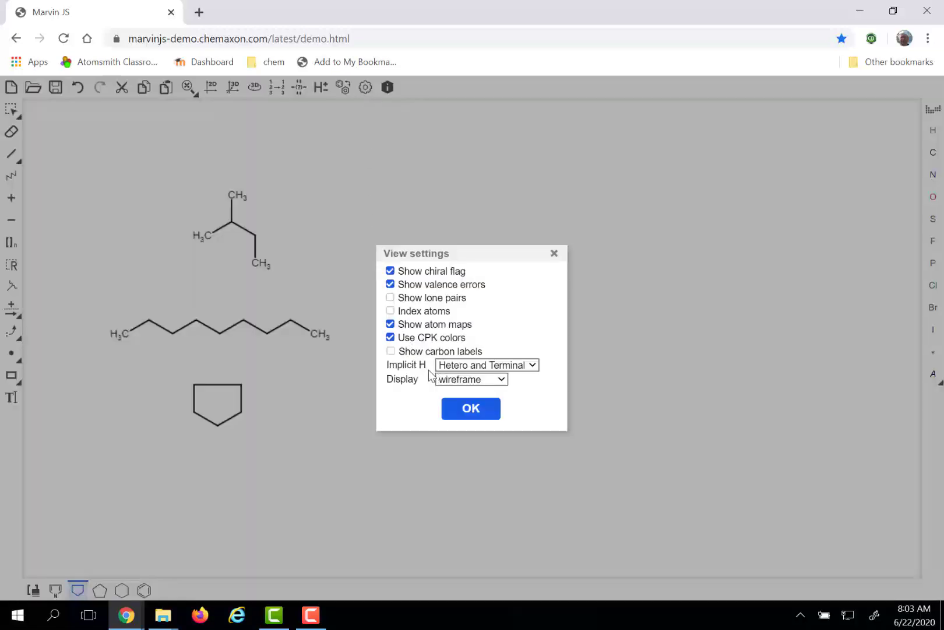
click(533, 366)
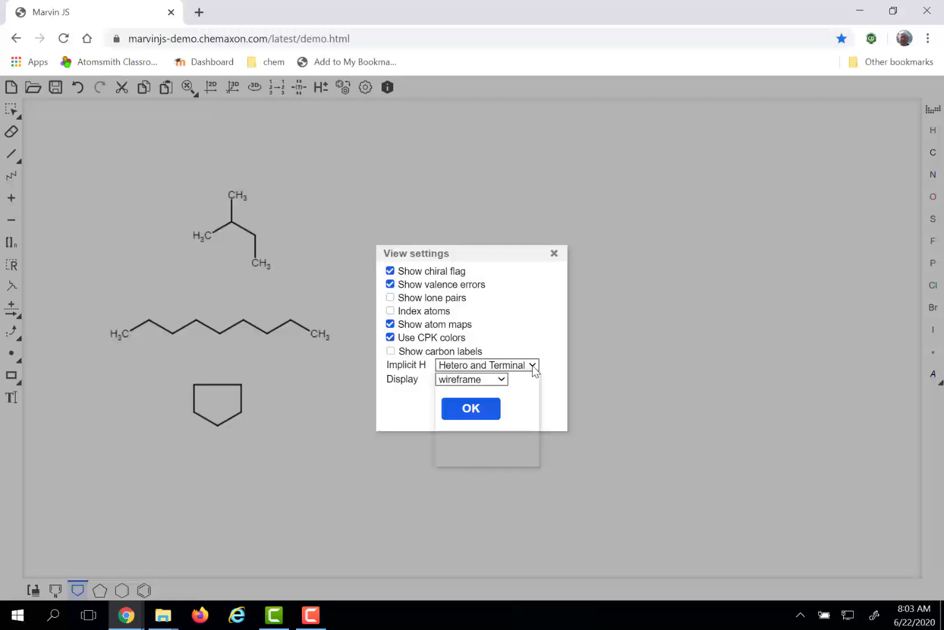
click(477, 402)
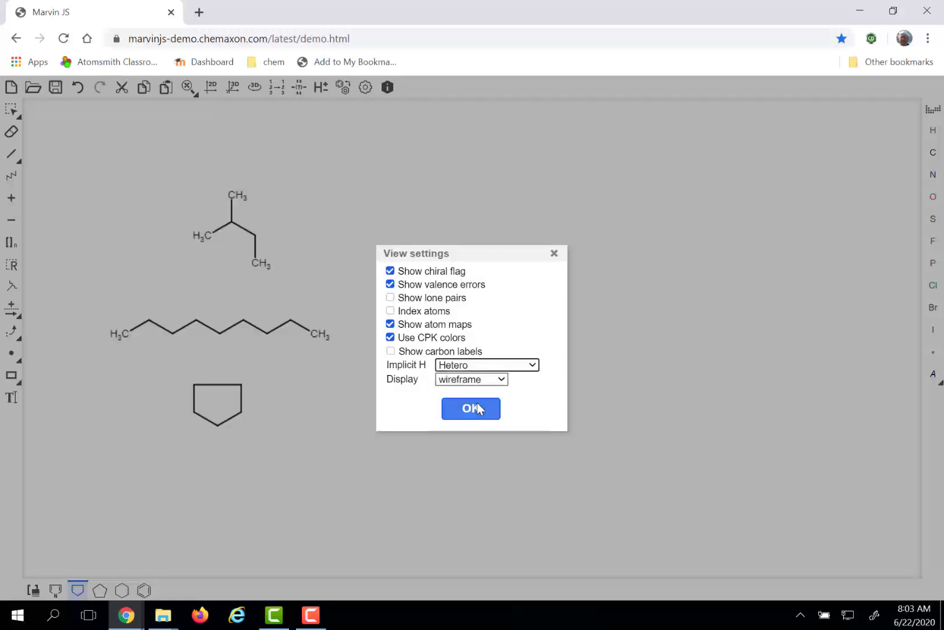
click(478, 410)
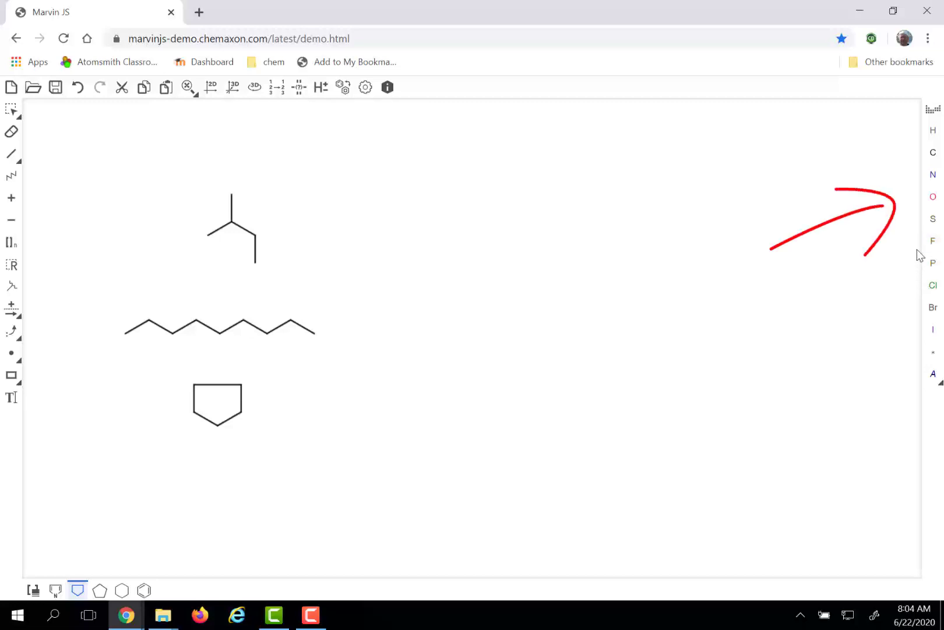
- Replace the branched molecule's top carbon with an OH group and attach NH2 groups to the adjacent branch carbon and the lower end carbon
click(933, 197)
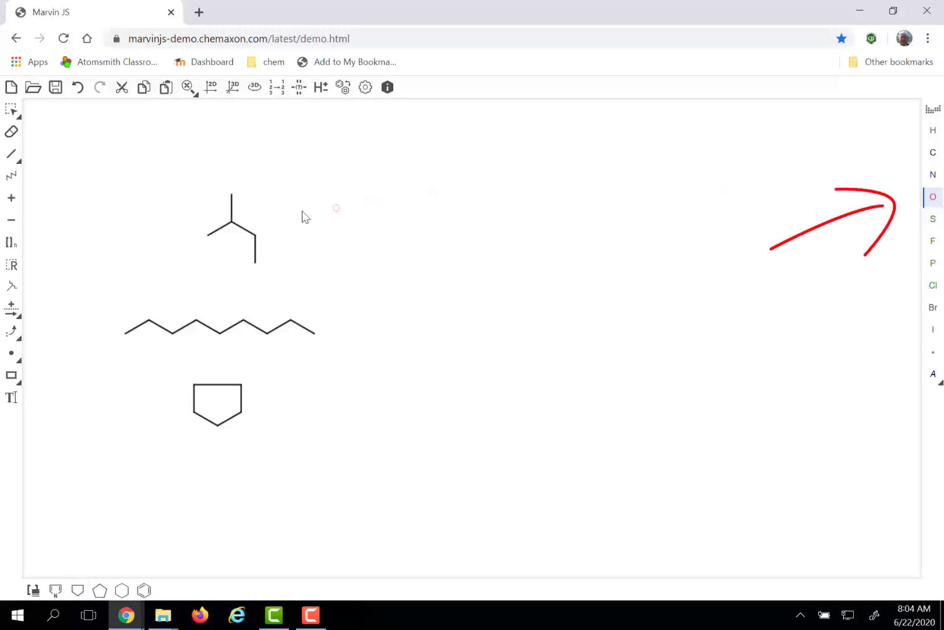
click(232, 196)
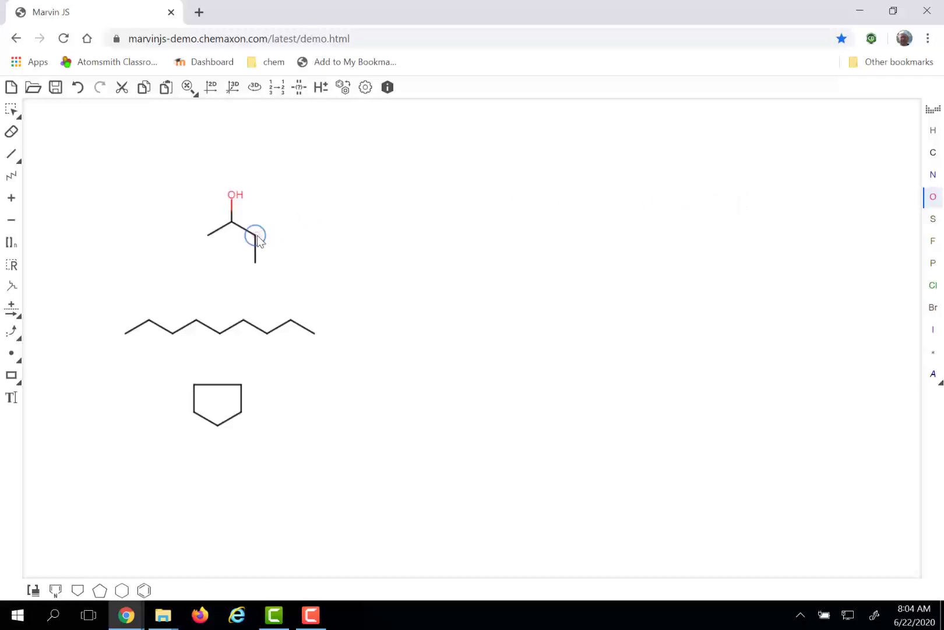
click(14, 158)
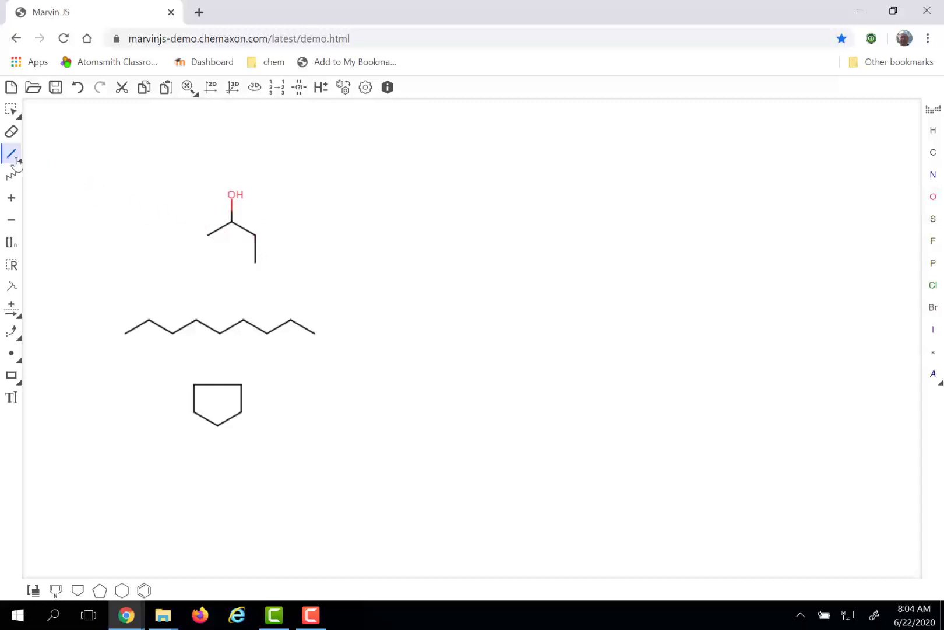
click(255, 236)
click(933, 175)
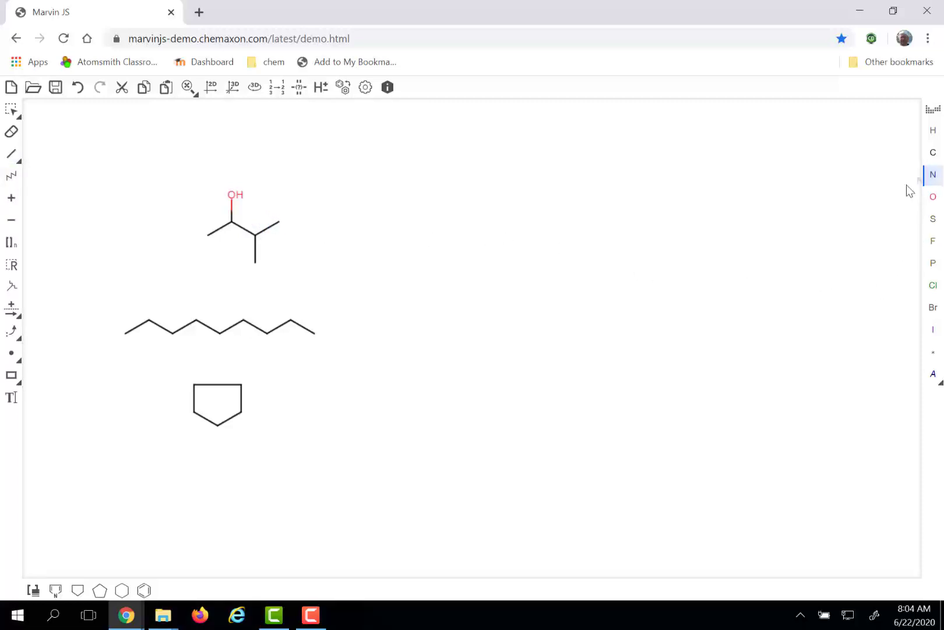
click(280, 222)
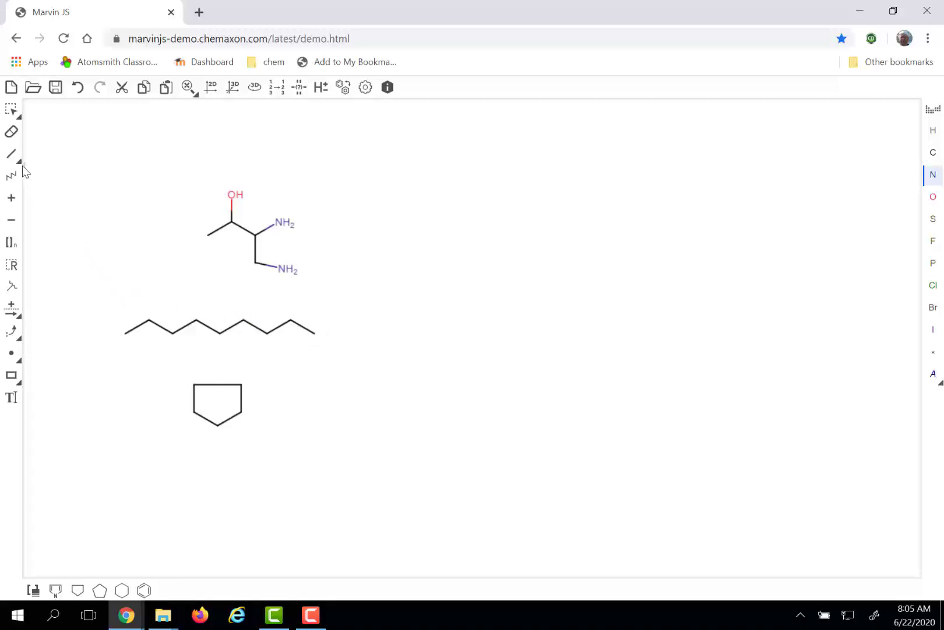
drag(158, 123, 40, 151)
drag(86, 174, 65, 104)
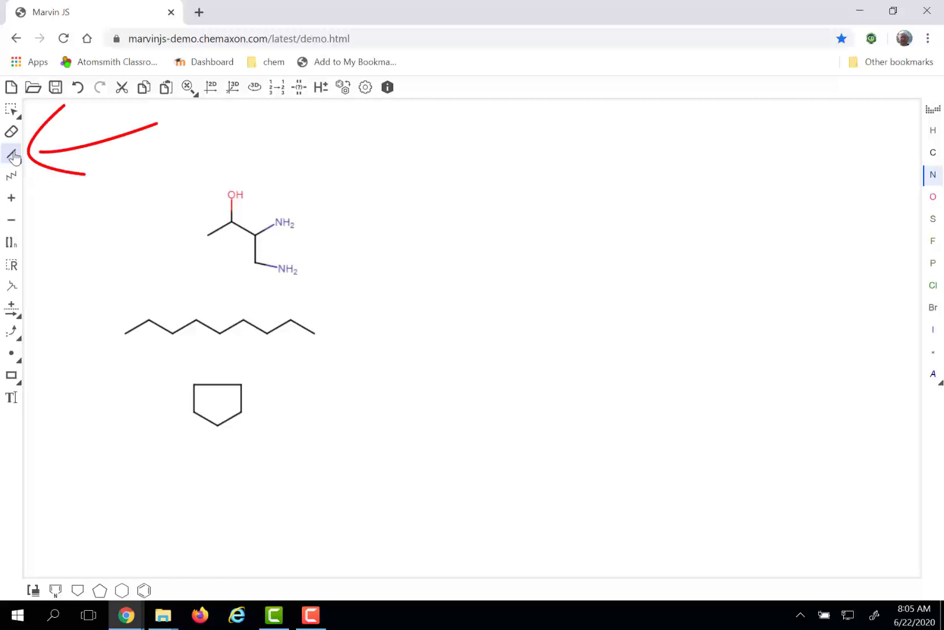
click(12, 154)
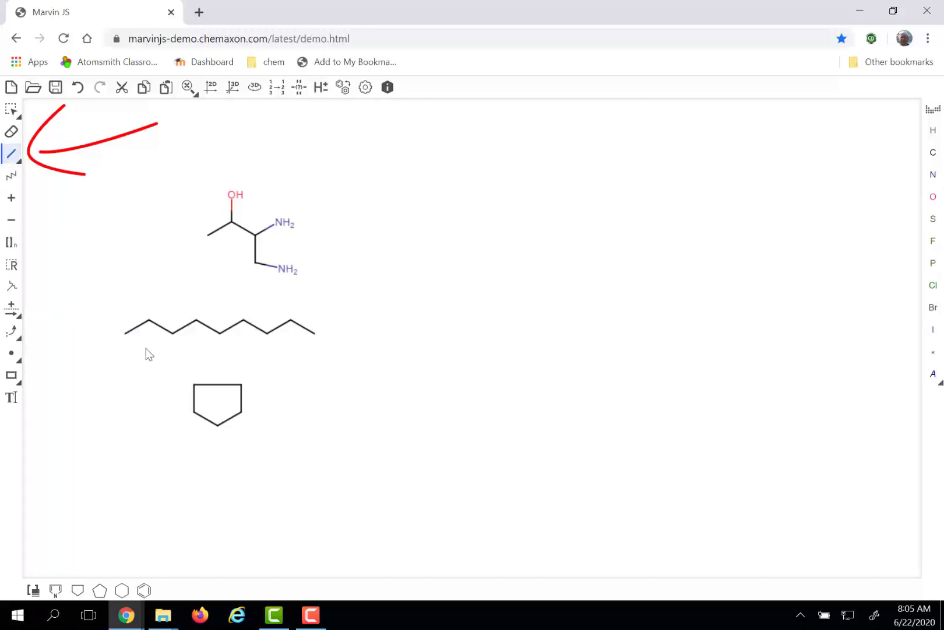
key(ctrl+z)
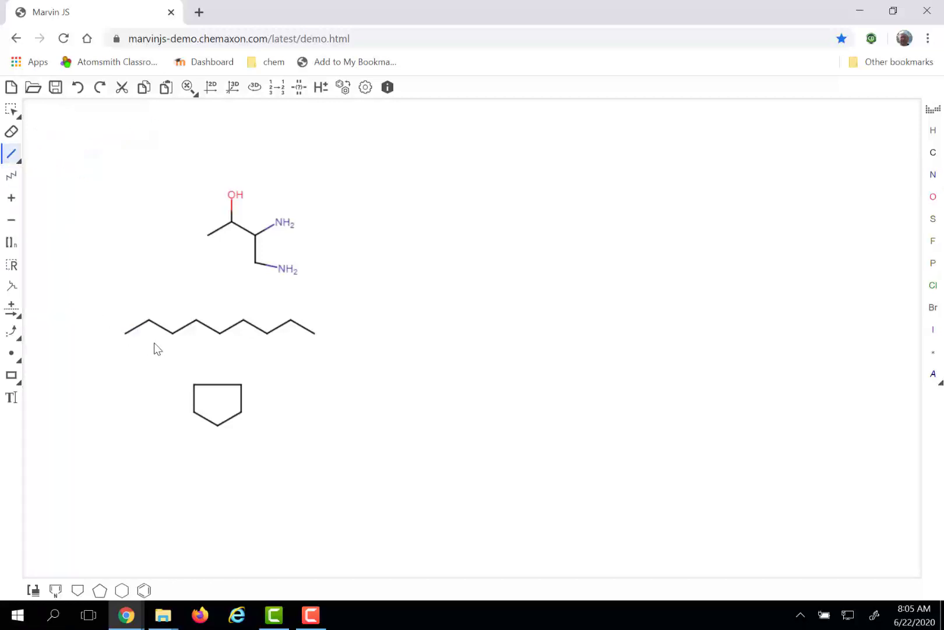
click(166, 331)
click(166, 333)
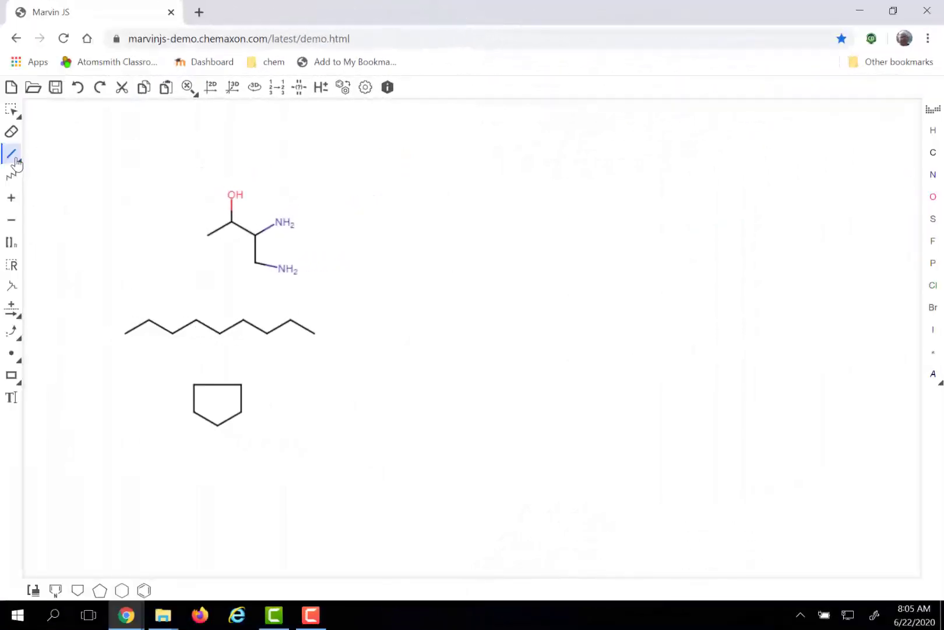
- Change the bond between the second and third carbons of the nine-carbon chain to a double bond
click(17, 162)
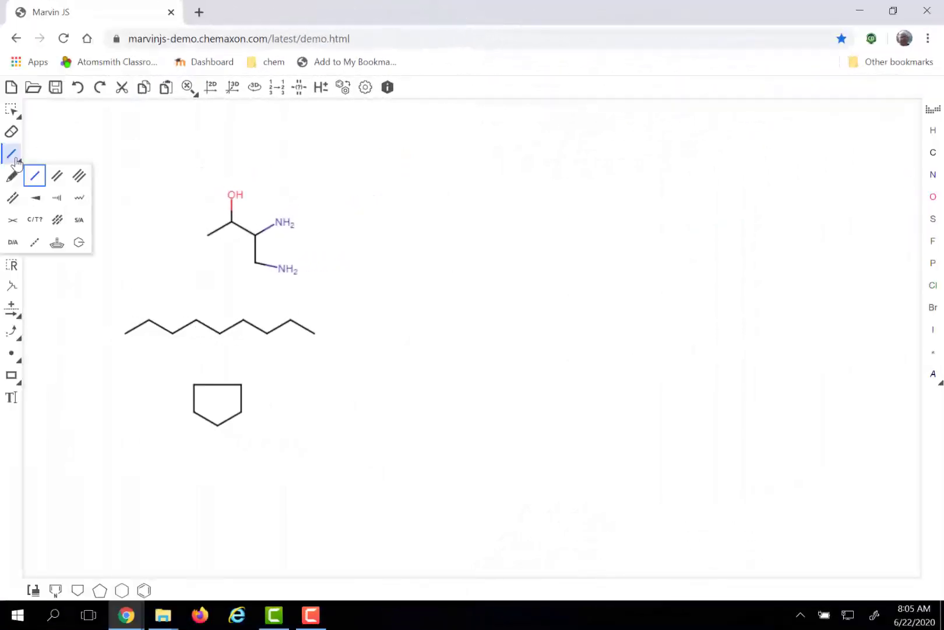
click(57, 177)
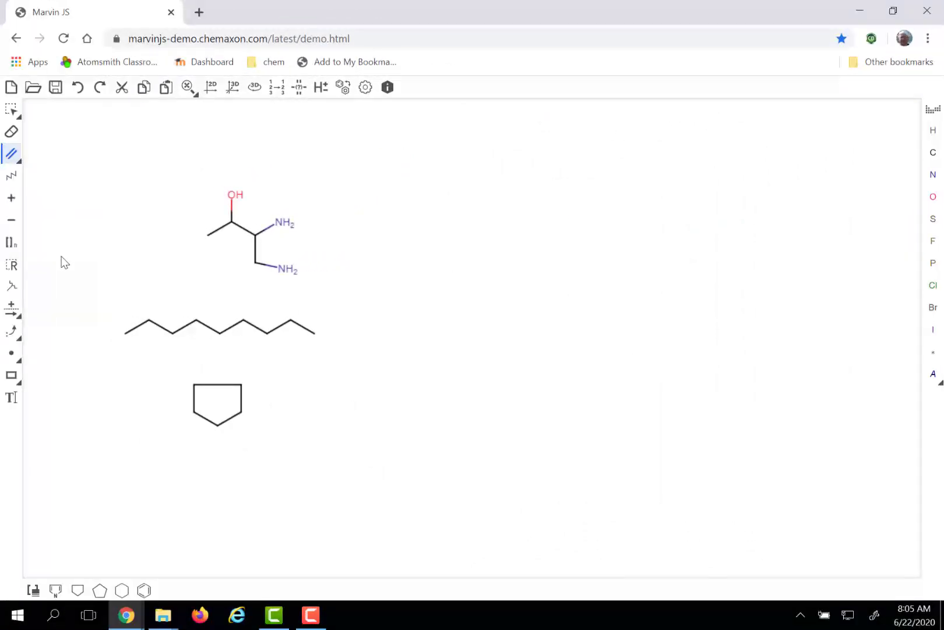
click(160, 328)
- Add a solid wedge bond to the lower-right carbon of the cyclopentane ring
click(19, 161)
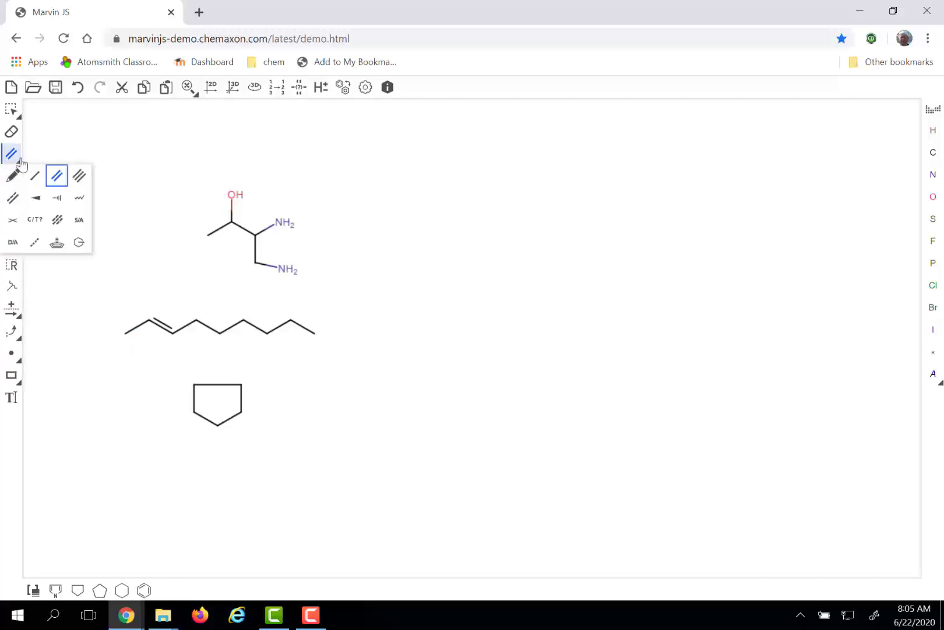
click(36, 199)
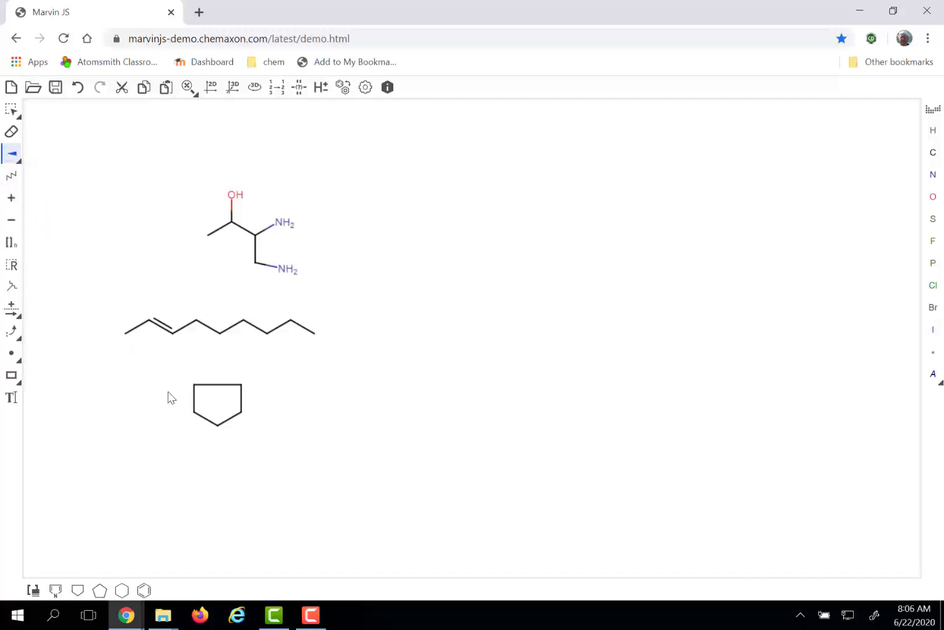
click(240, 415)
- Add a hashed wedge bond to the same ring carbon and reposition the ends of both stereo bonds
click(19, 160)
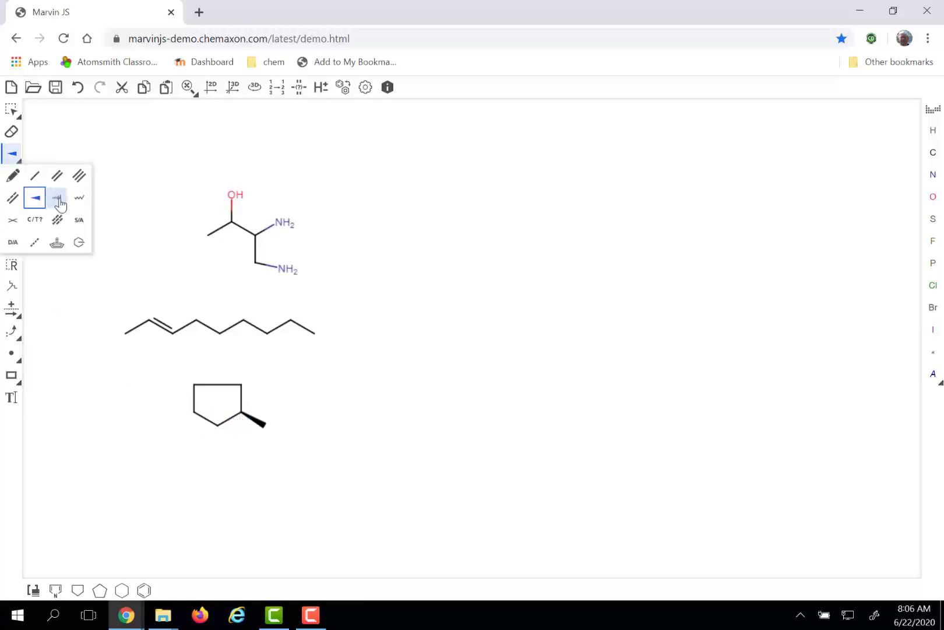
click(59, 198)
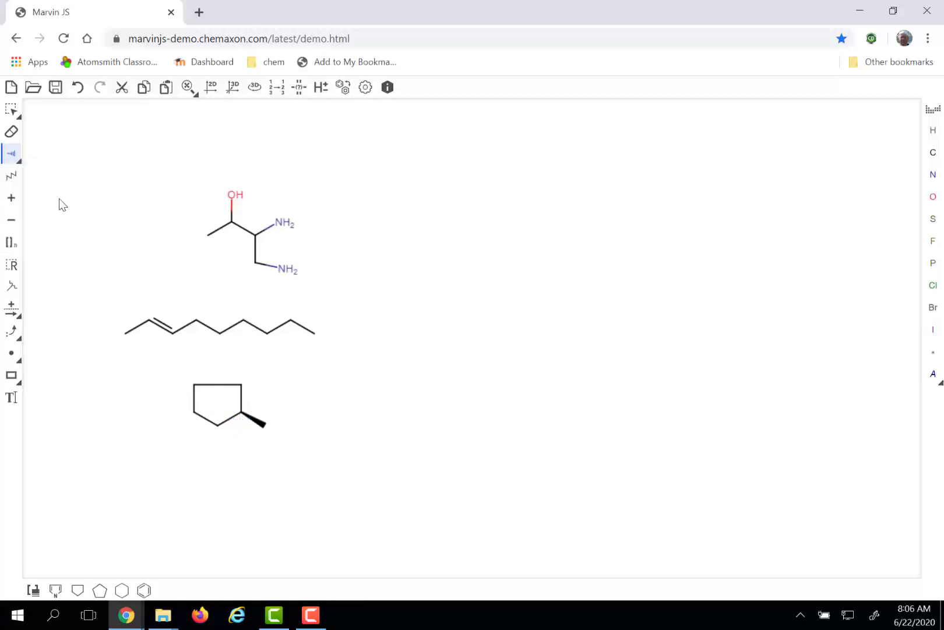
click(241, 426)
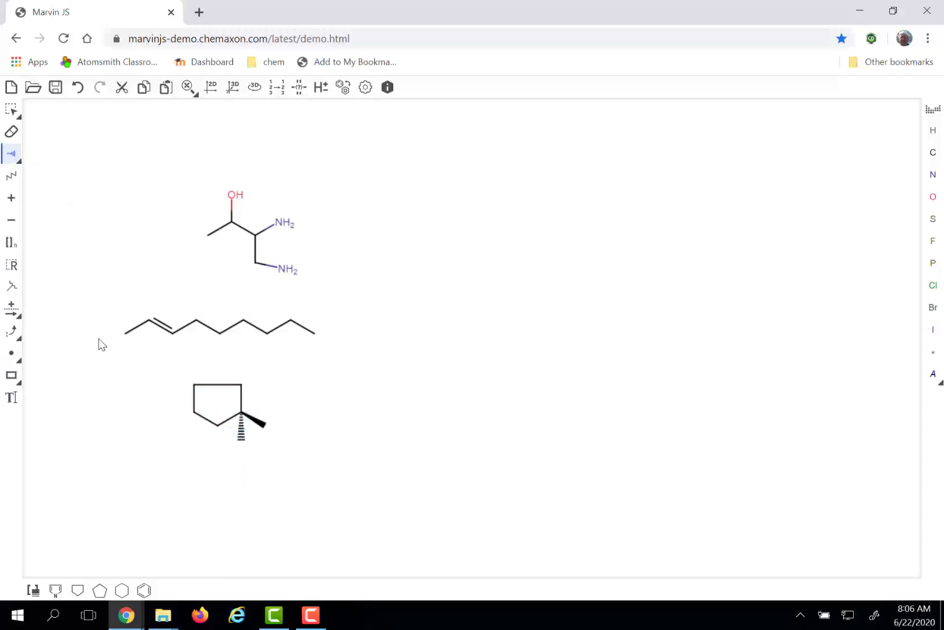
click(13, 111)
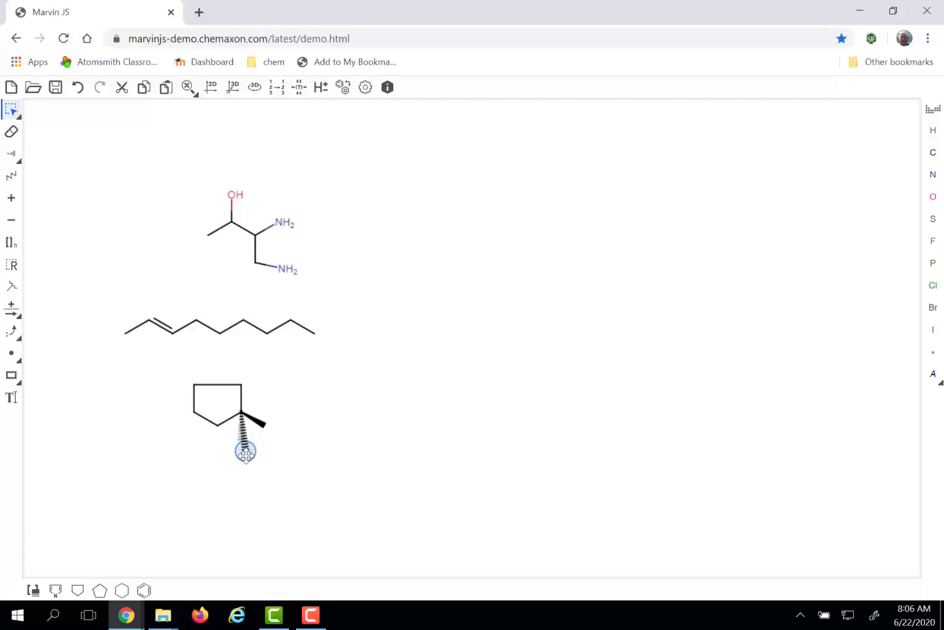
drag(245, 453, 255, 448)
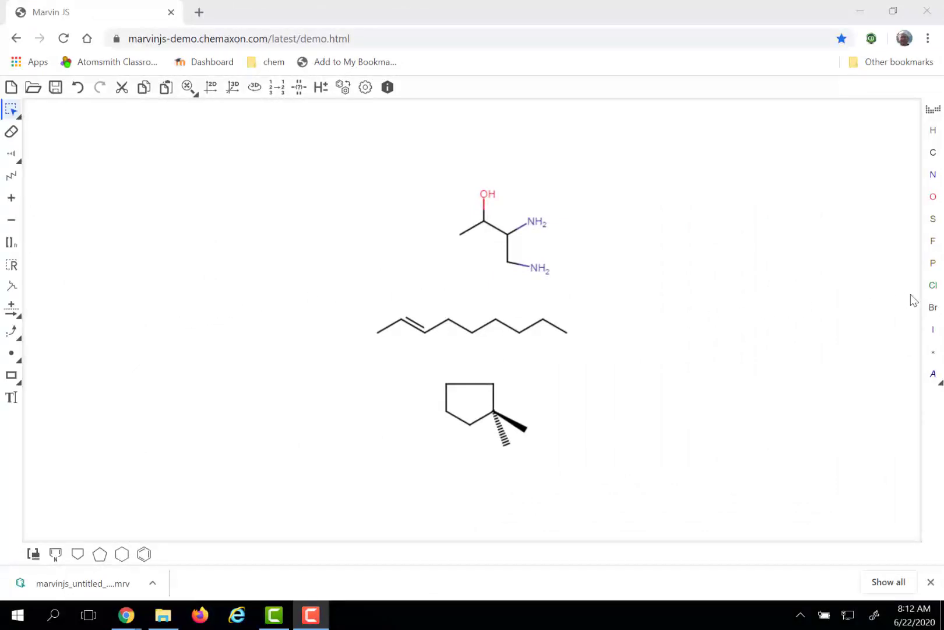
- Attach a chlorine atom above the second carbon of the chain, at the double bond
click(932, 285)
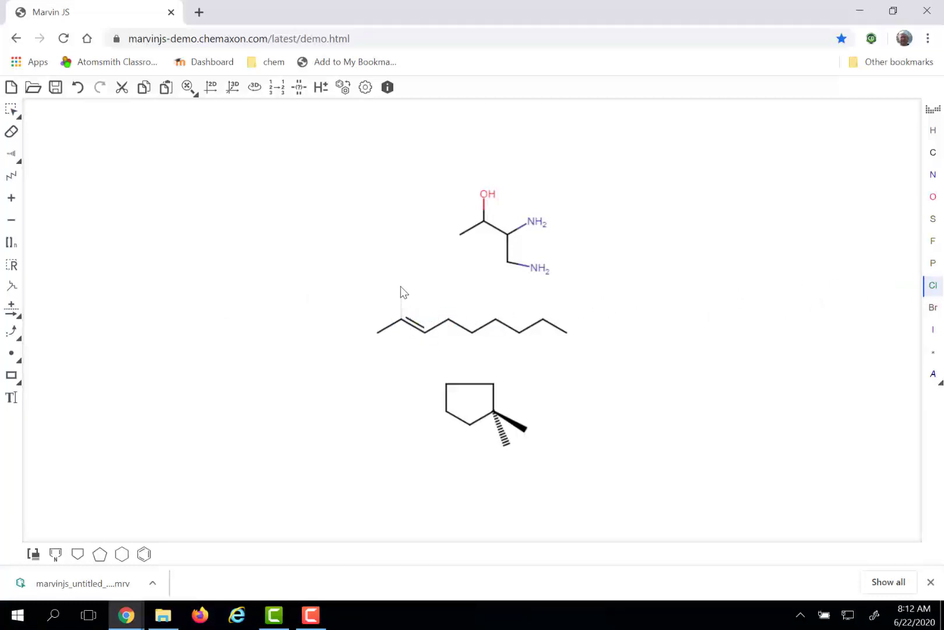
drag(401, 318, 401, 292)
- Change the chlorine on the chain to bromine and undo that replacement
click(925, 315)
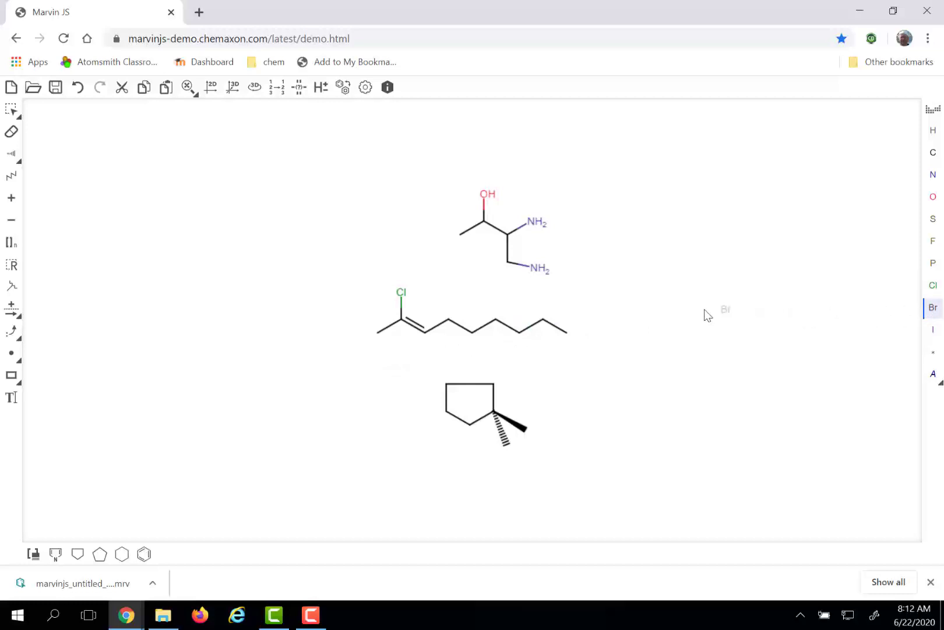
click(402, 296)
drag(147, 228, 87, 121)
mouse_move(77, 170)
mouse_down()
mouse_move(78, 155)
mouse_move(140, 133)
mouse_up()
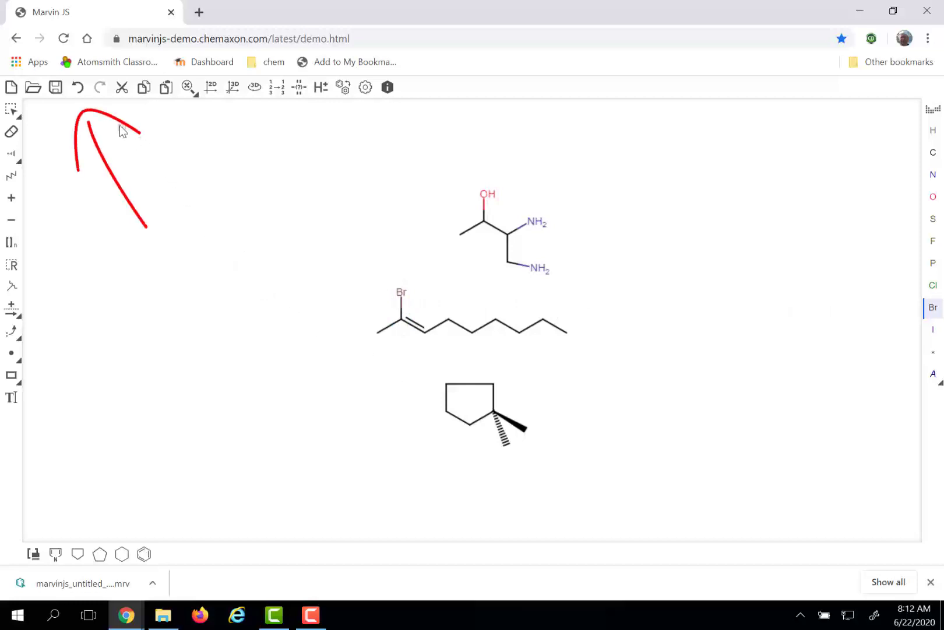
click(80, 90)
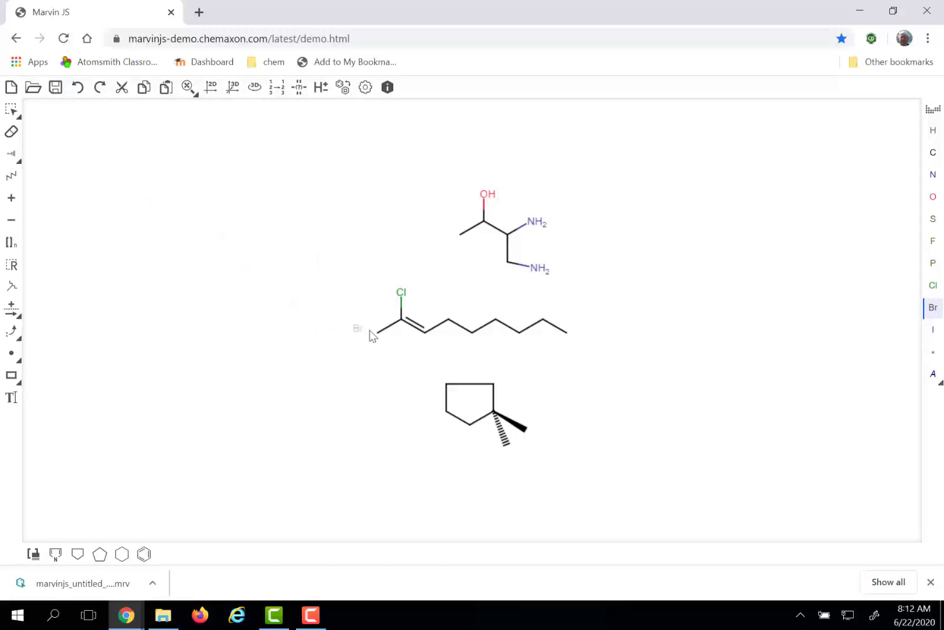
- Erase the last three carbons from the chain end farthest from the double bond
click(11, 138)
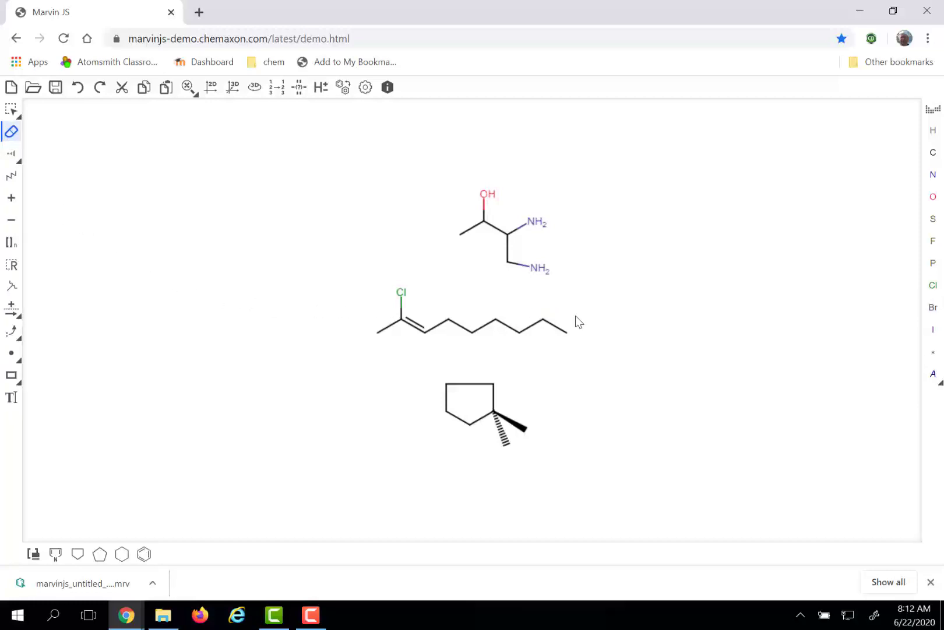
click(570, 333)
click(546, 320)
click(529, 339)
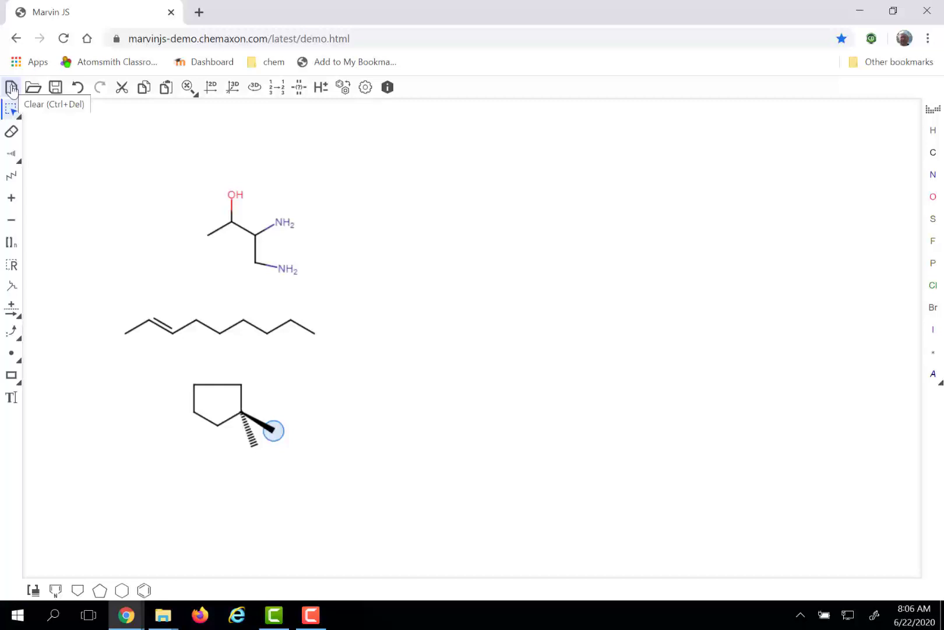
- Clear the whole canvas and undo the clearing to restore the three structures
click(12, 88)
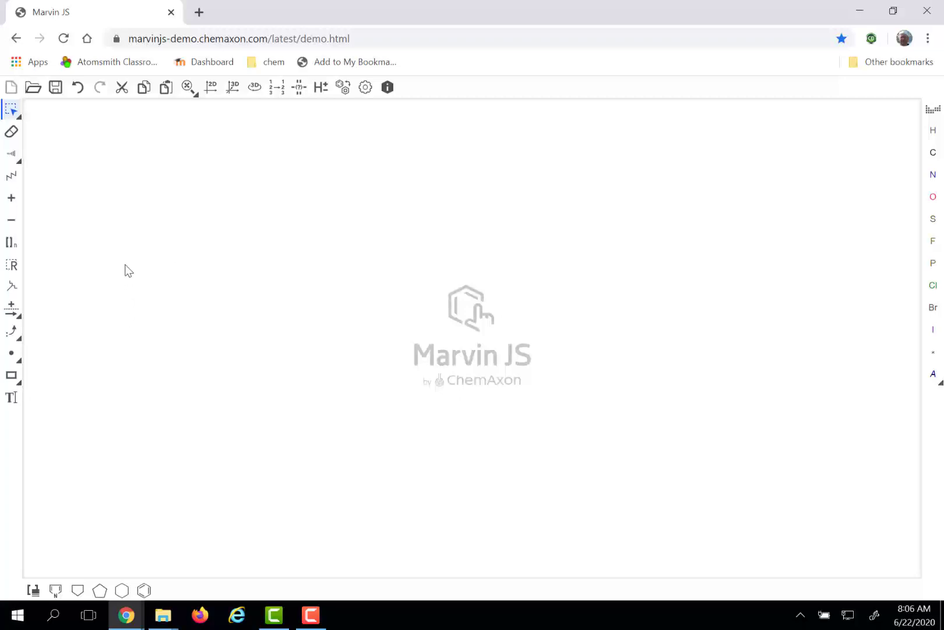
click(77, 89)
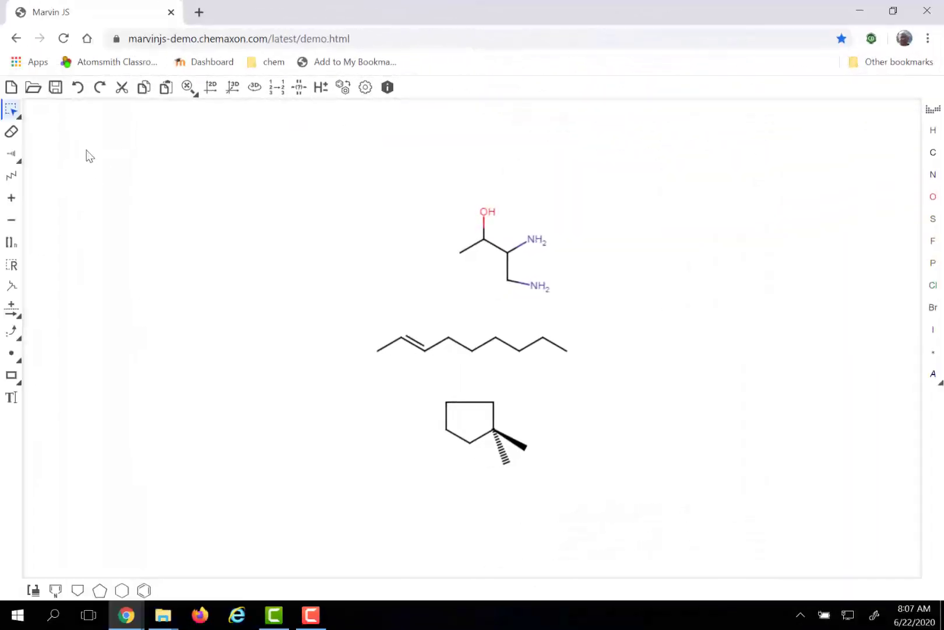
- Export the three structures as a ChemAxon Marvin Document (MRV) file and view the download in its folder
click(55, 88)
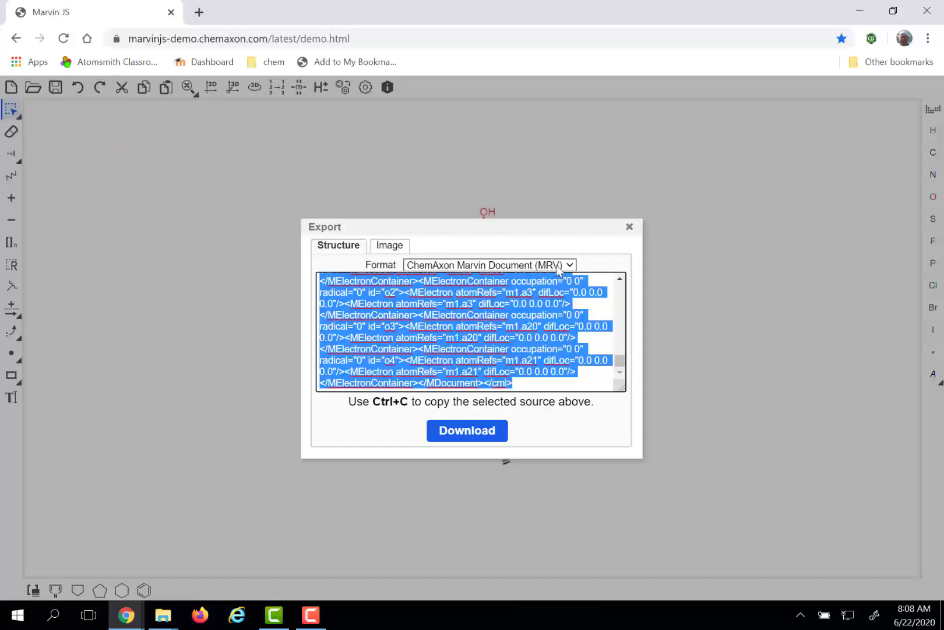
click(505, 430)
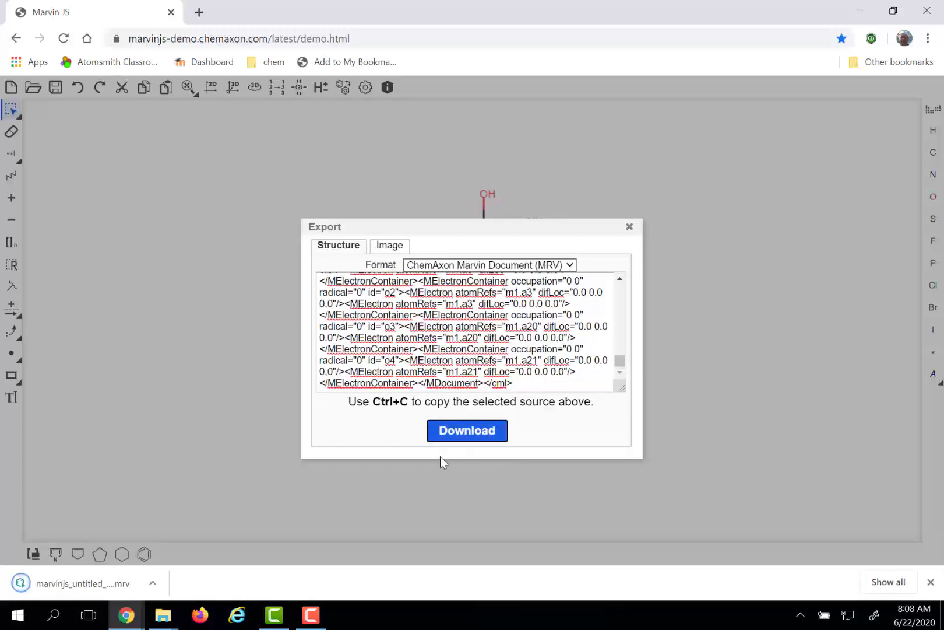
click(152, 584)
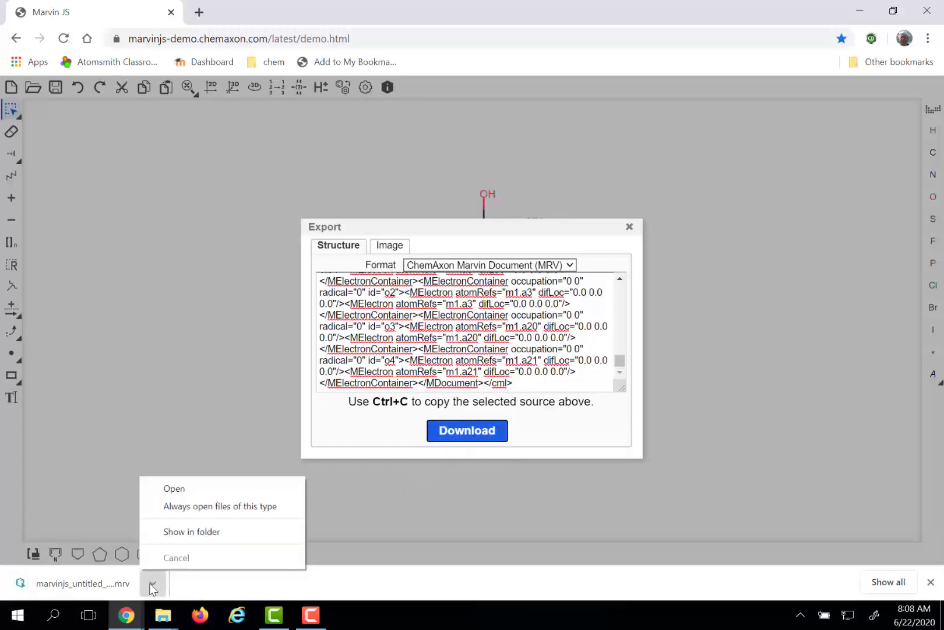
click(184, 532)
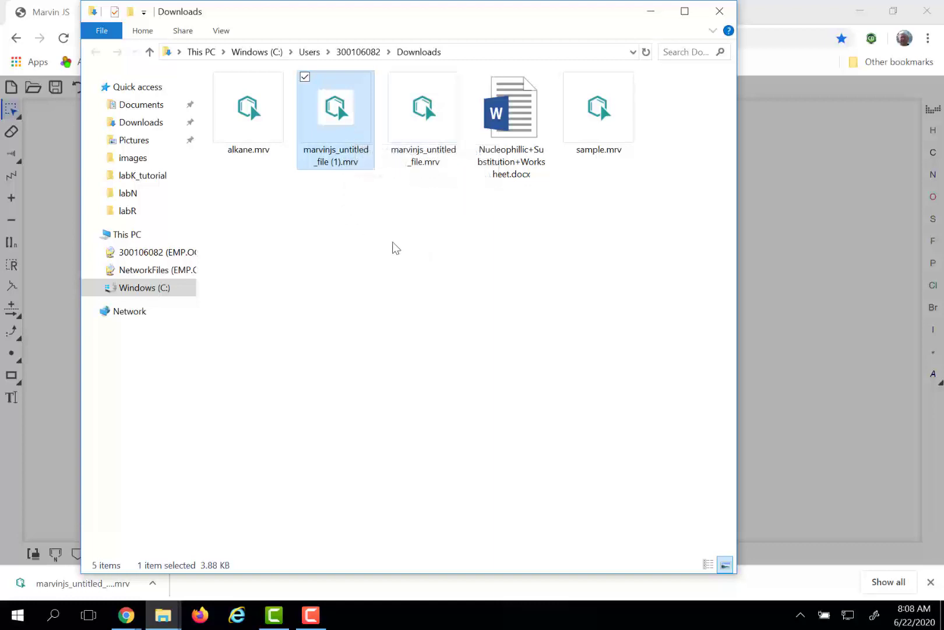
click(719, 11)
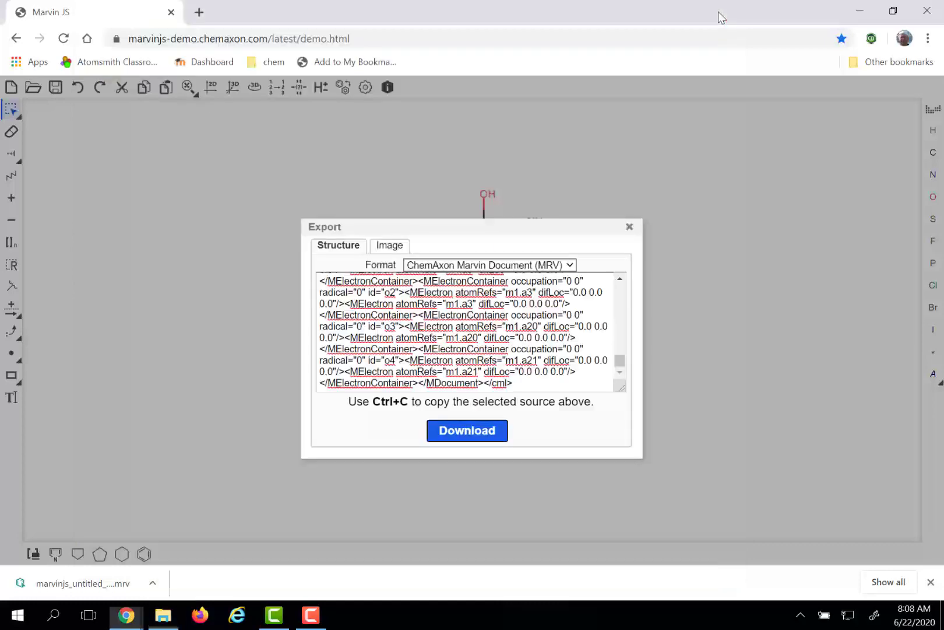
click(629, 227)
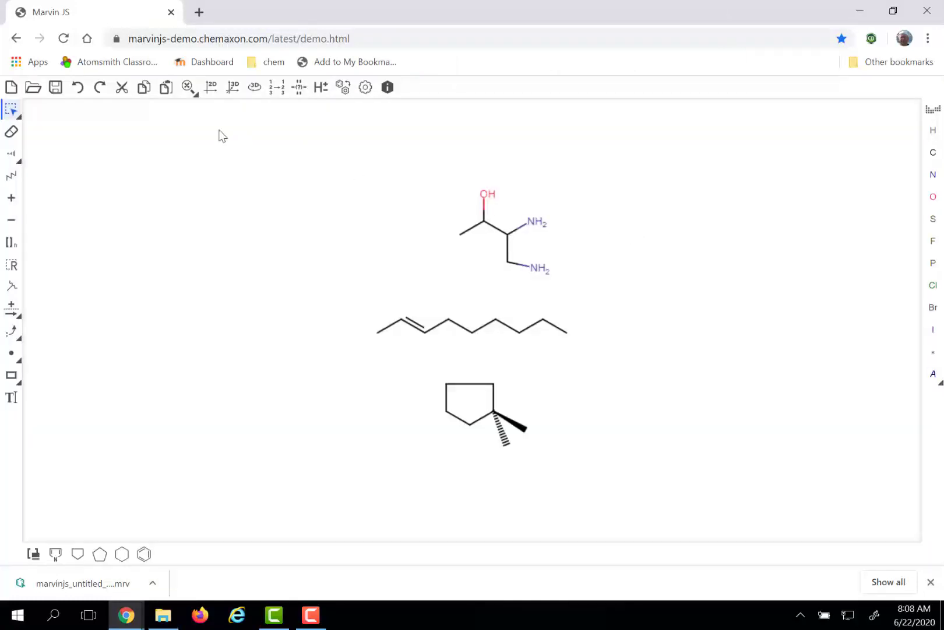
- Clear the canvas and import sample.mrv from the Downloads folder
click(18, 90)
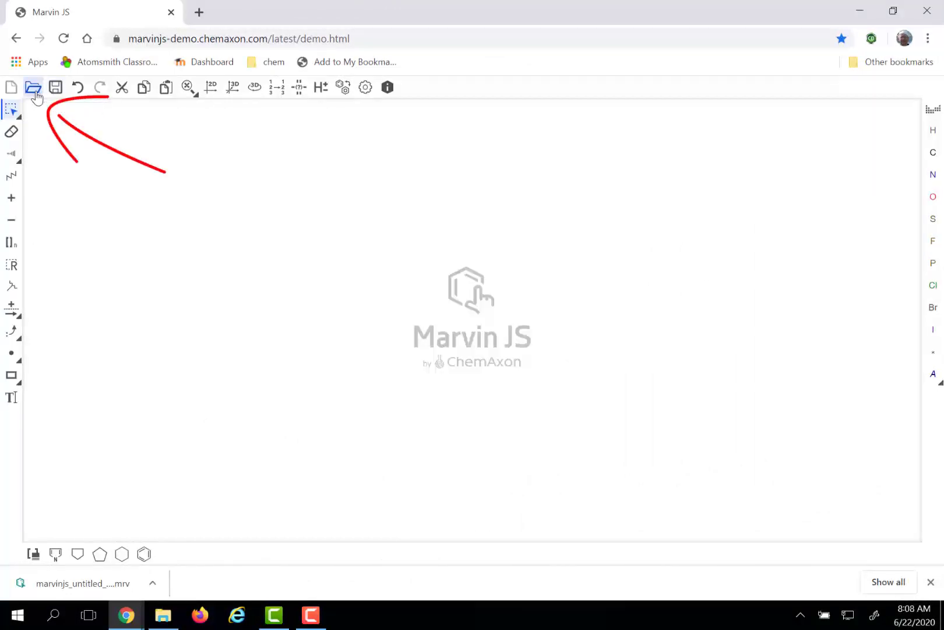
click(34, 89)
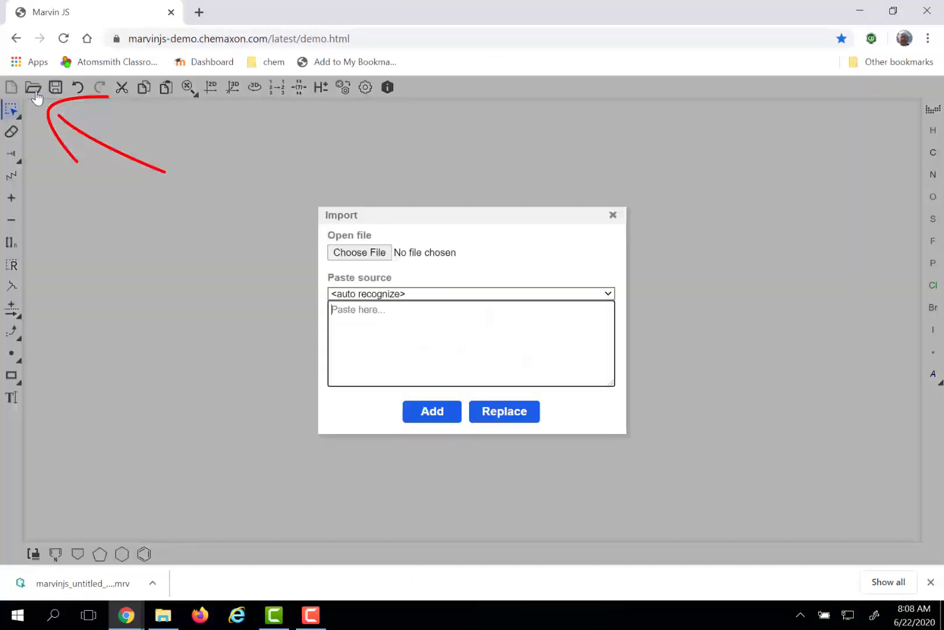
click(354, 257)
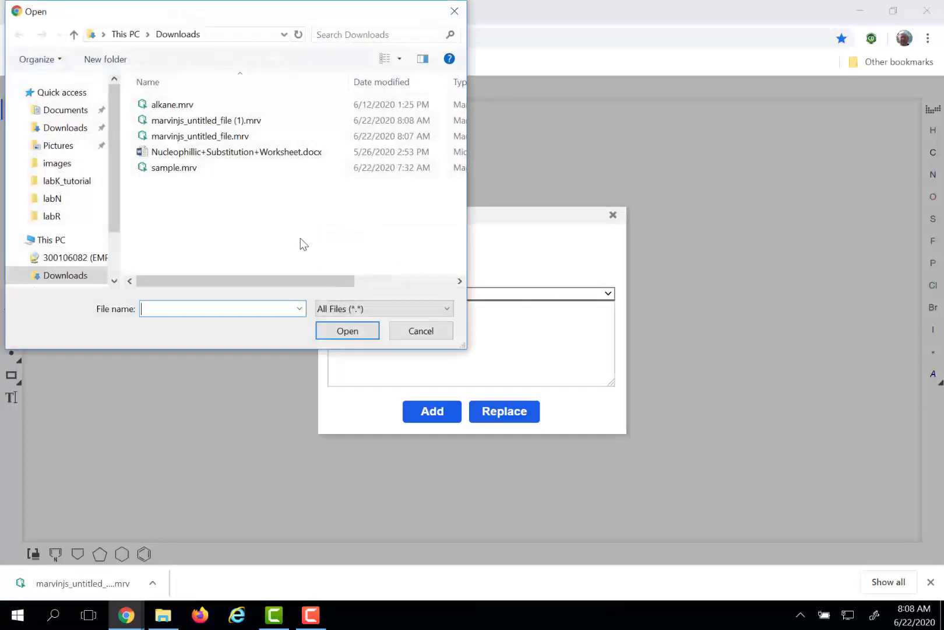
click(179, 171)
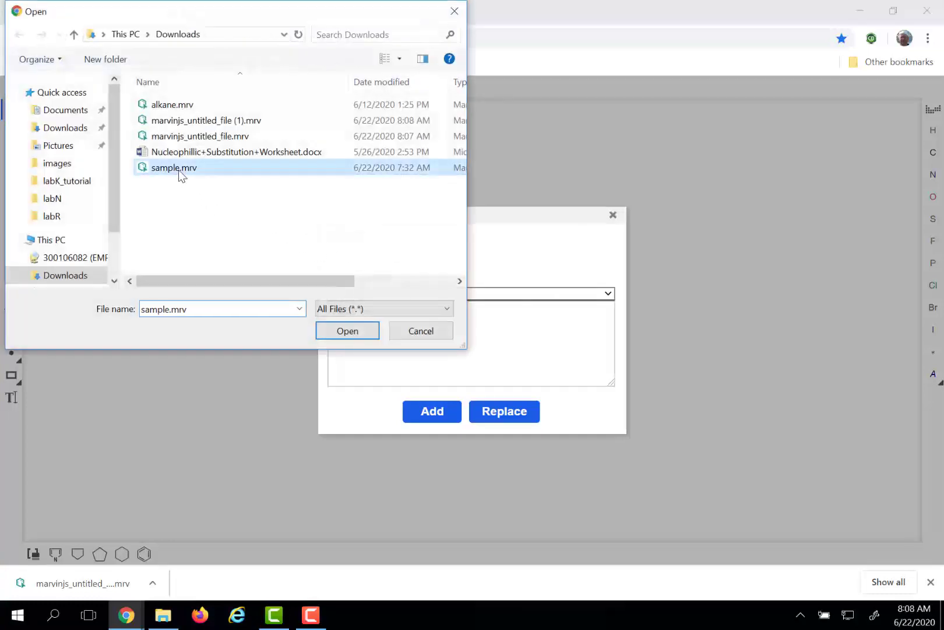
click(344, 331)
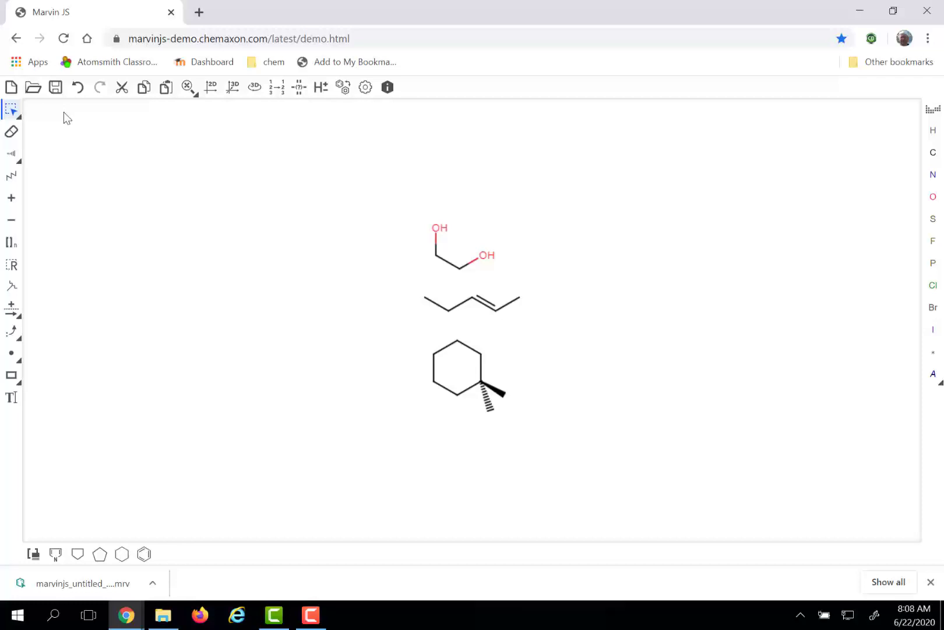
- Export the imported structures in SMILES format and copy the whole SMILES string
click(59, 95)
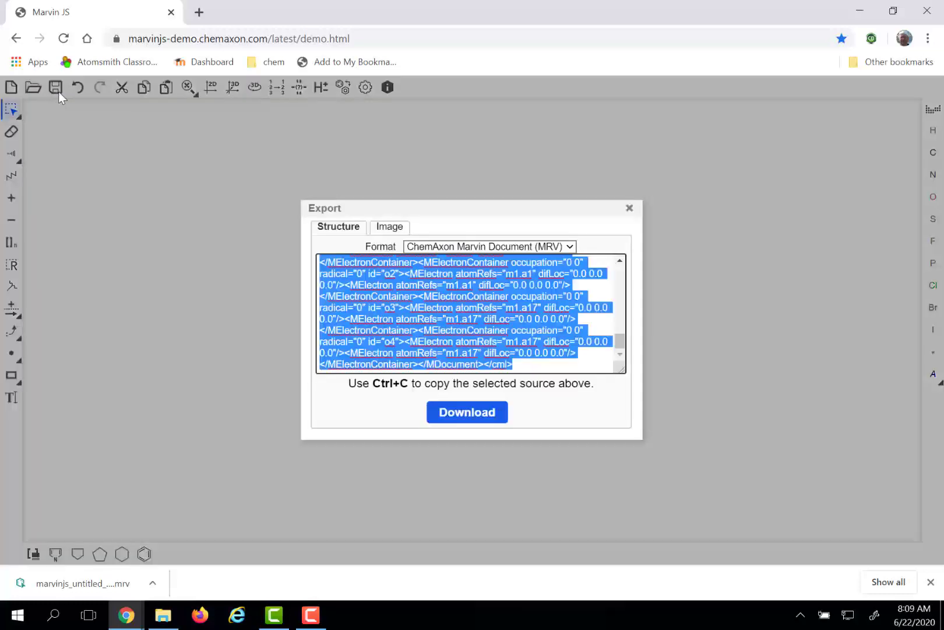
click(570, 247)
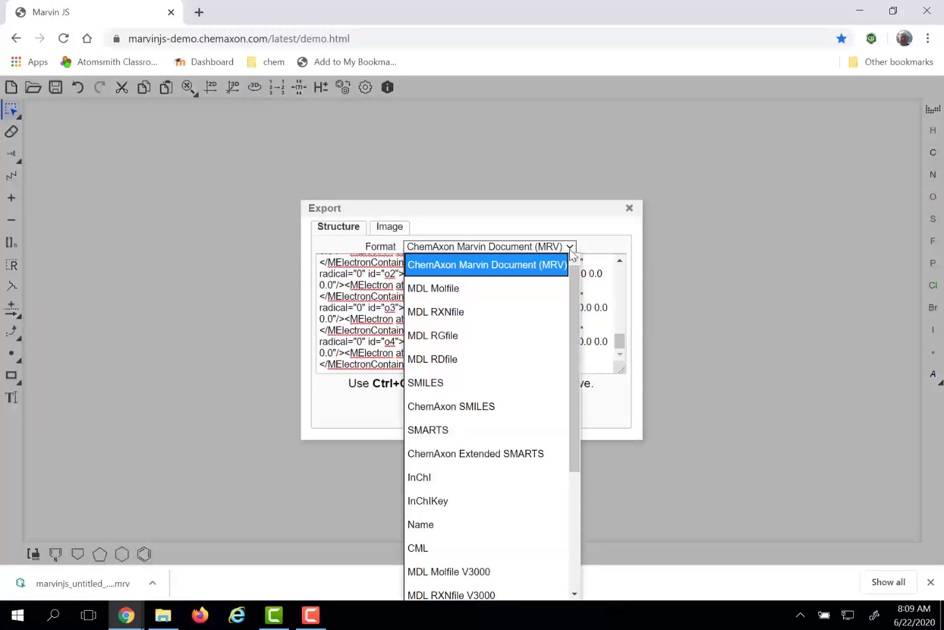
click(465, 379)
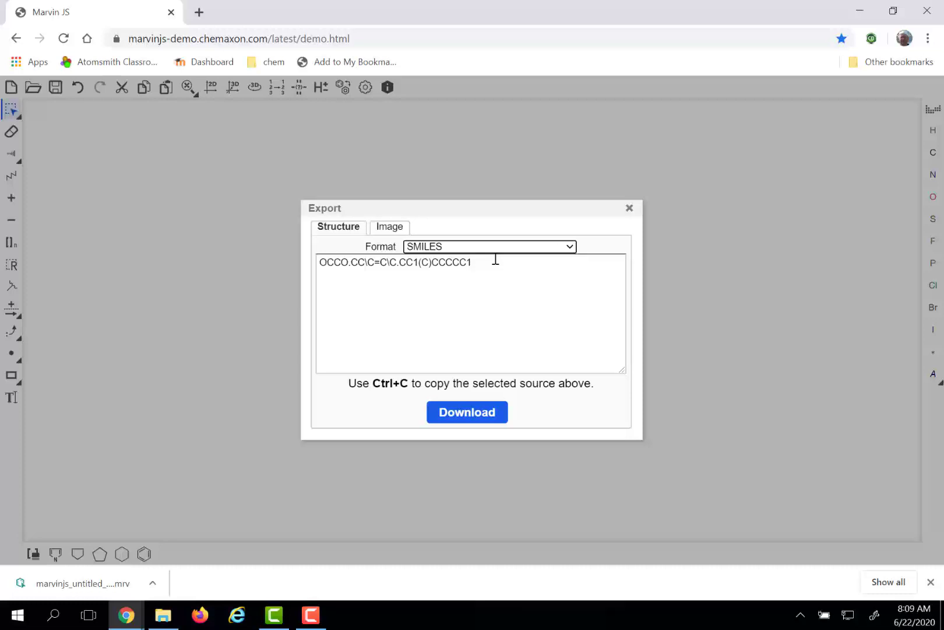
drag(495, 259, 316, 270)
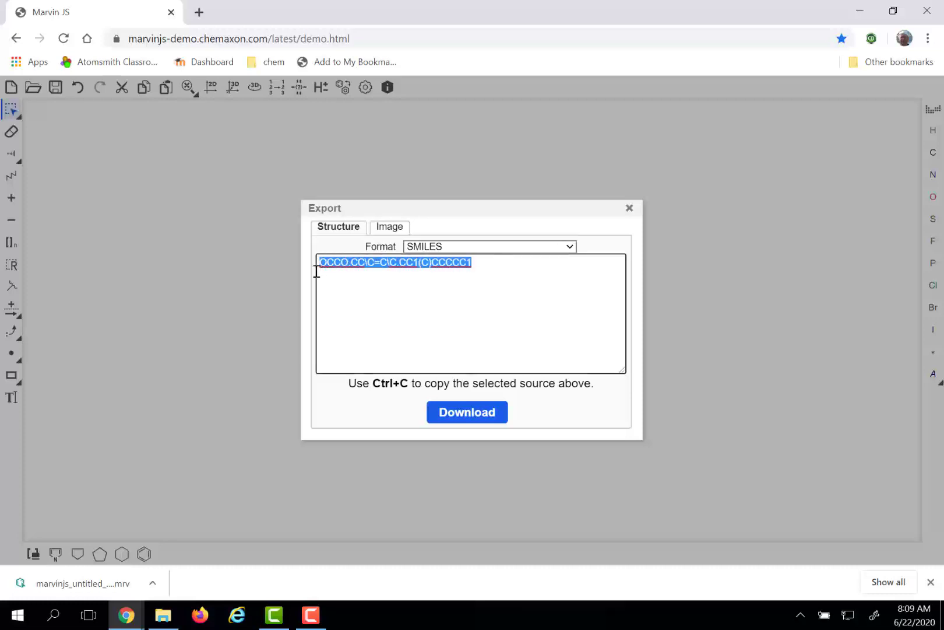
right_click(347, 264)
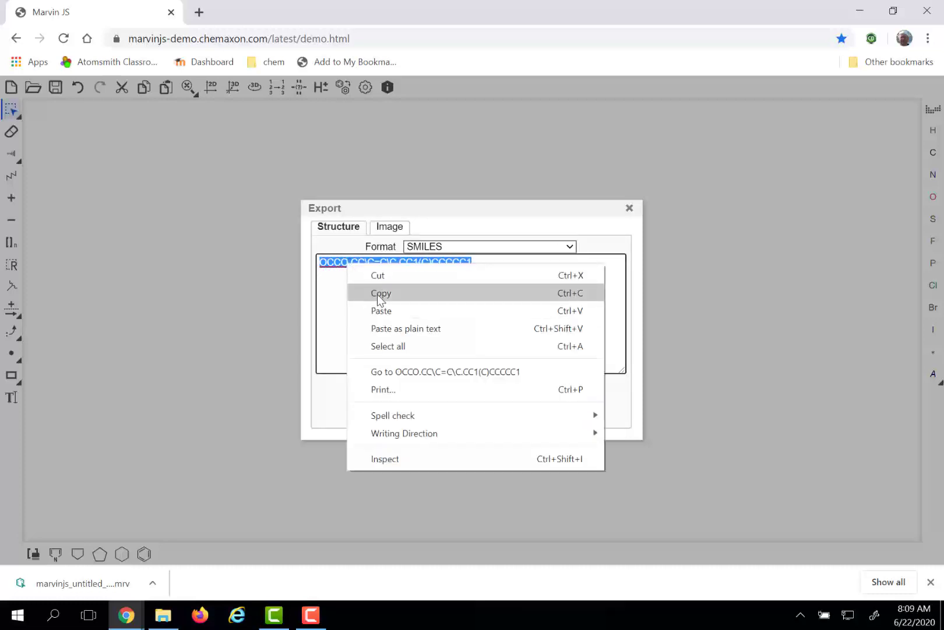
click(380, 293)
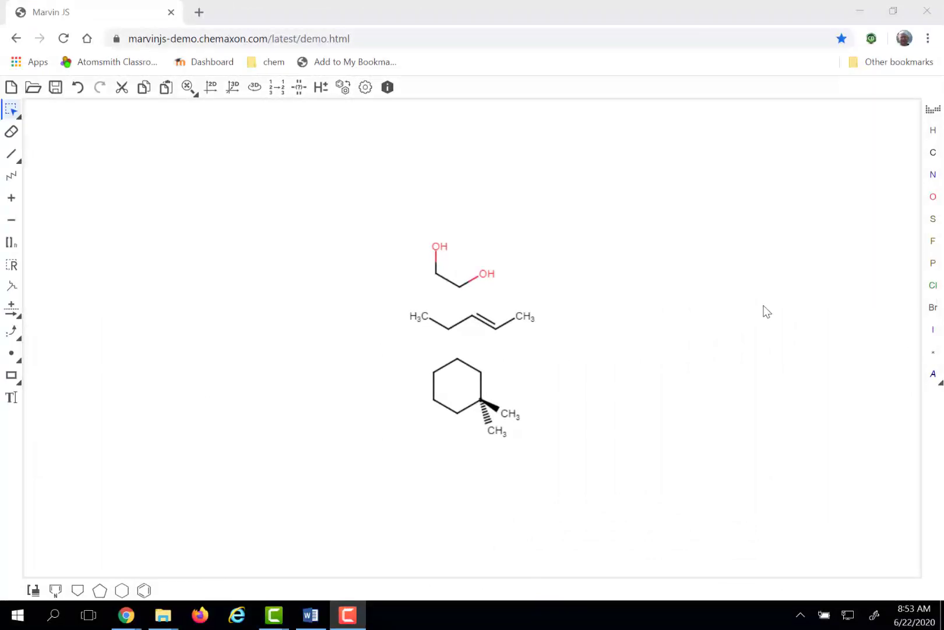
- Export the structures as a 200 by 200 PNG image with a transparent background
click(56, 88)
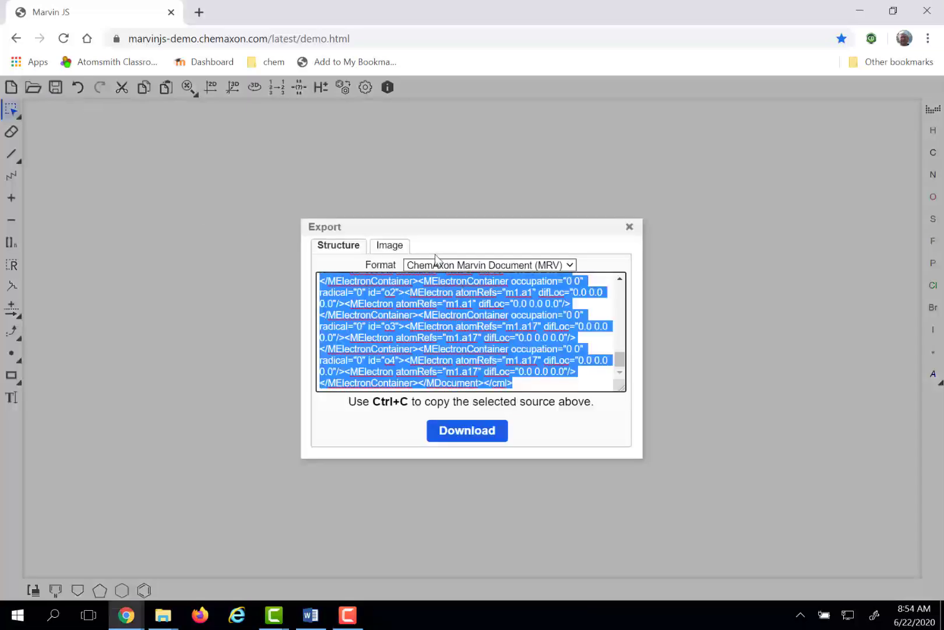
click(400, 248)
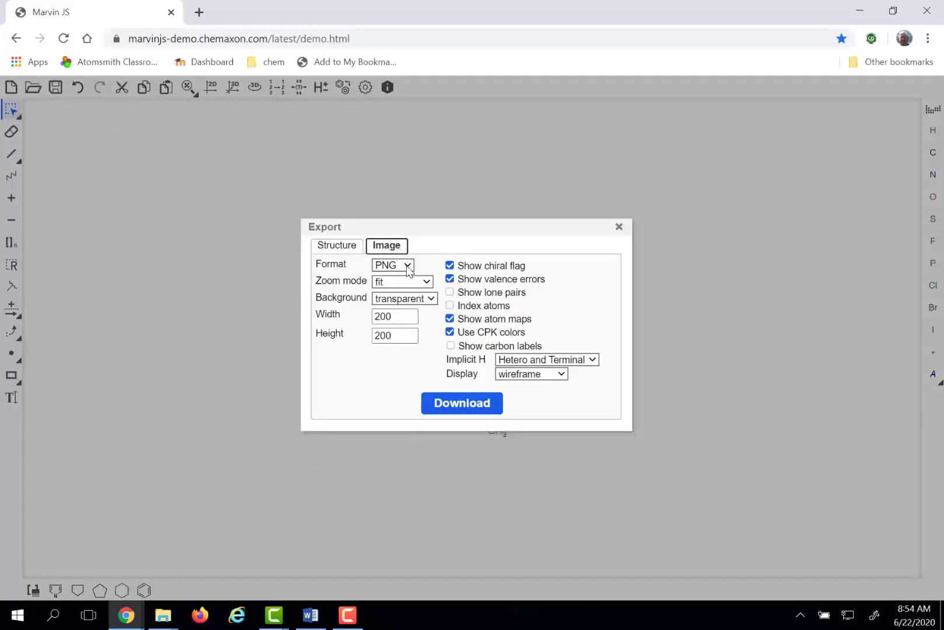
click(462, 405)
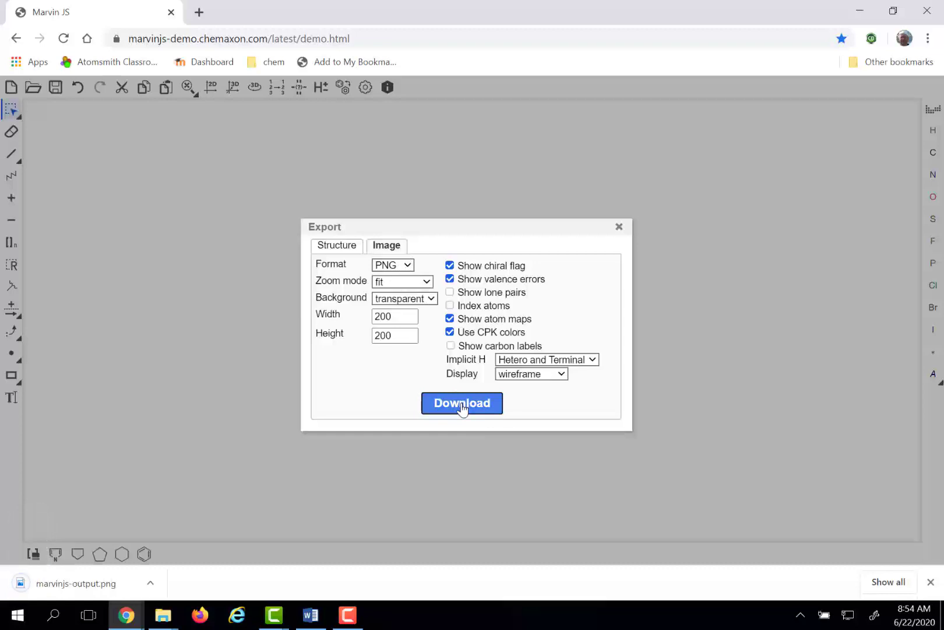
- Export the structures as a JPEG image and view the downloaded file in its folder, leaving the export dialog closed
click(410, 266)
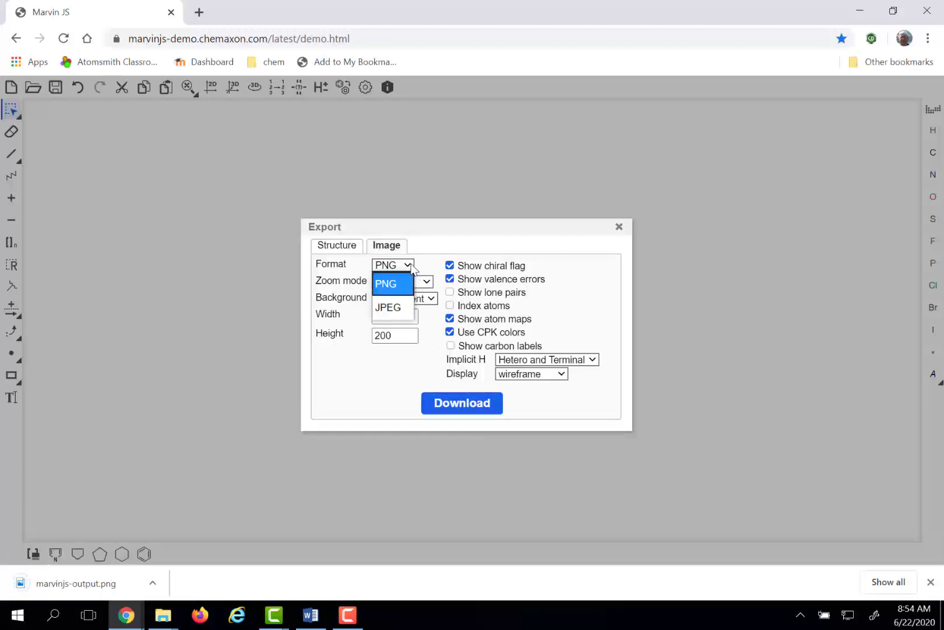
click(405, 308)
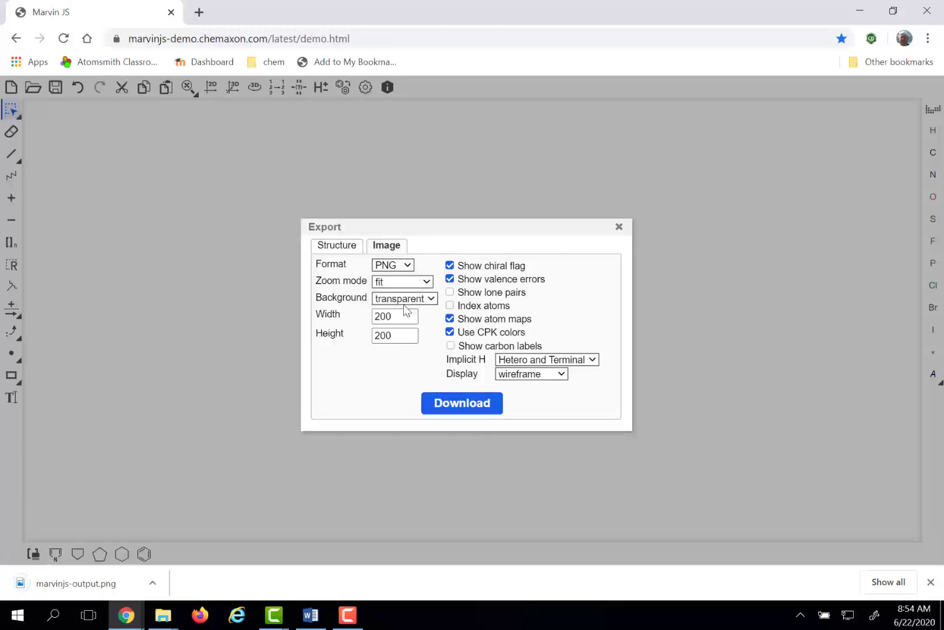
click(460, 404)
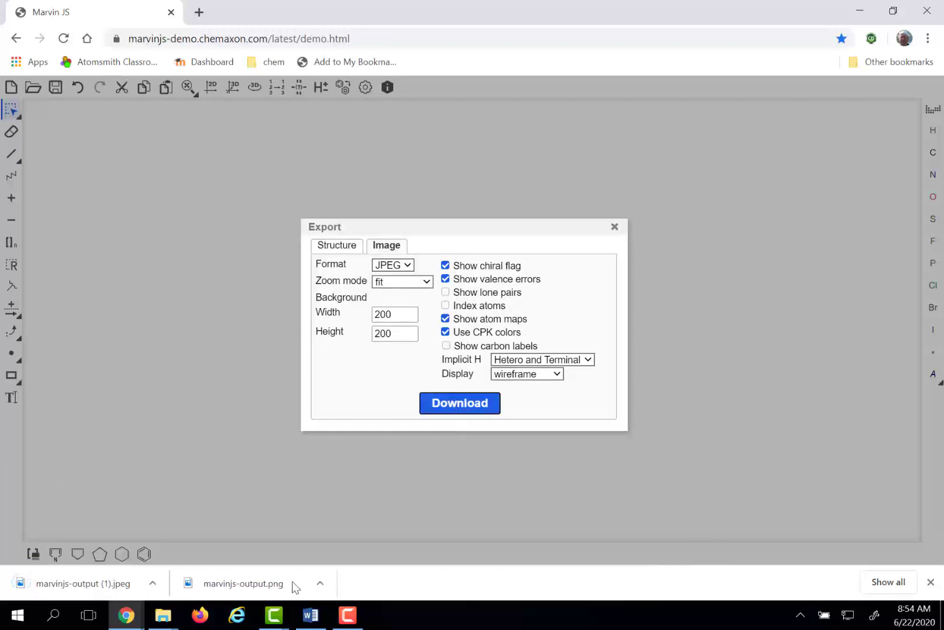
click(153, 583)
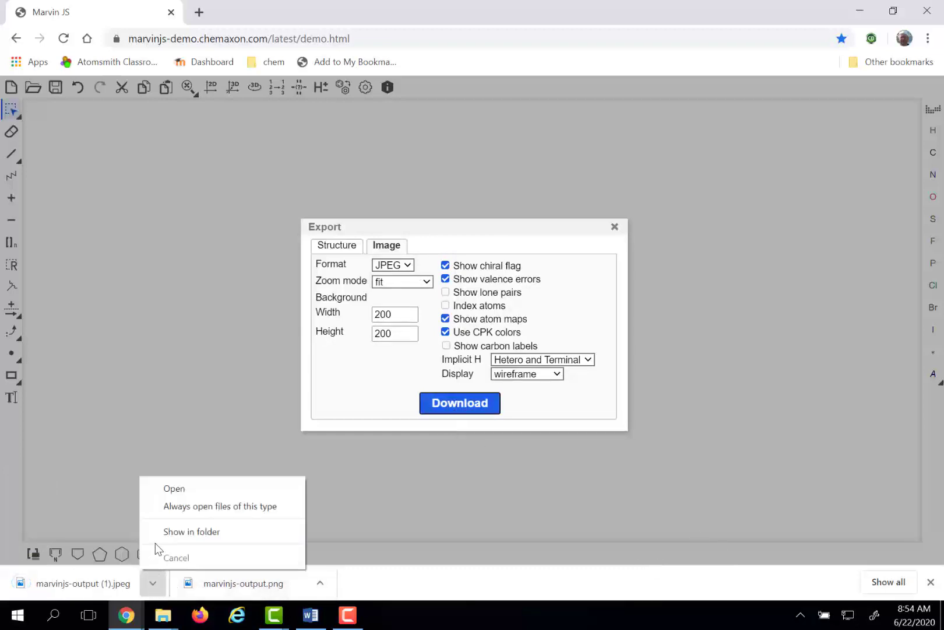
click(171, 535)
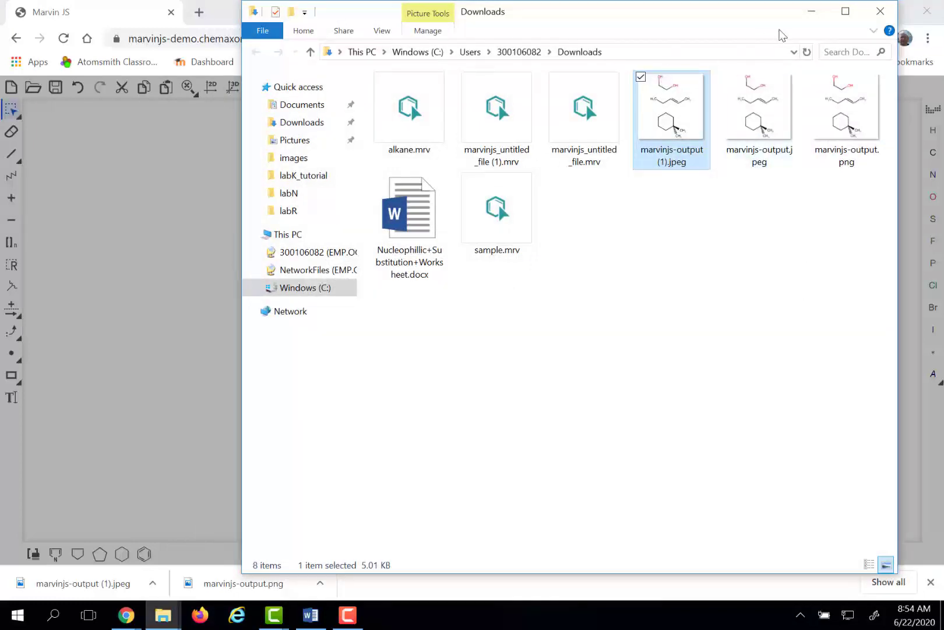
click(810, 14)
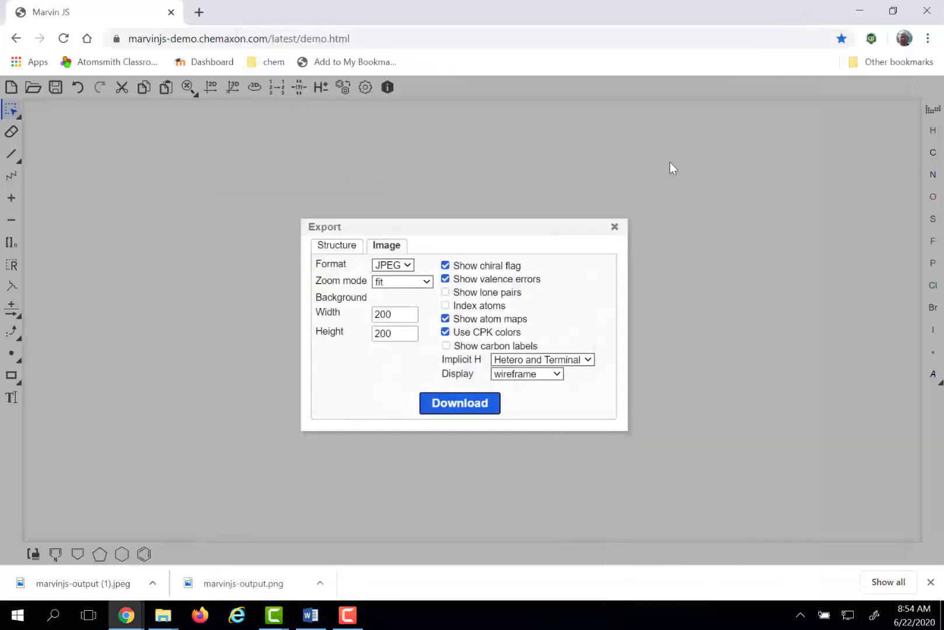
click(616, 228)
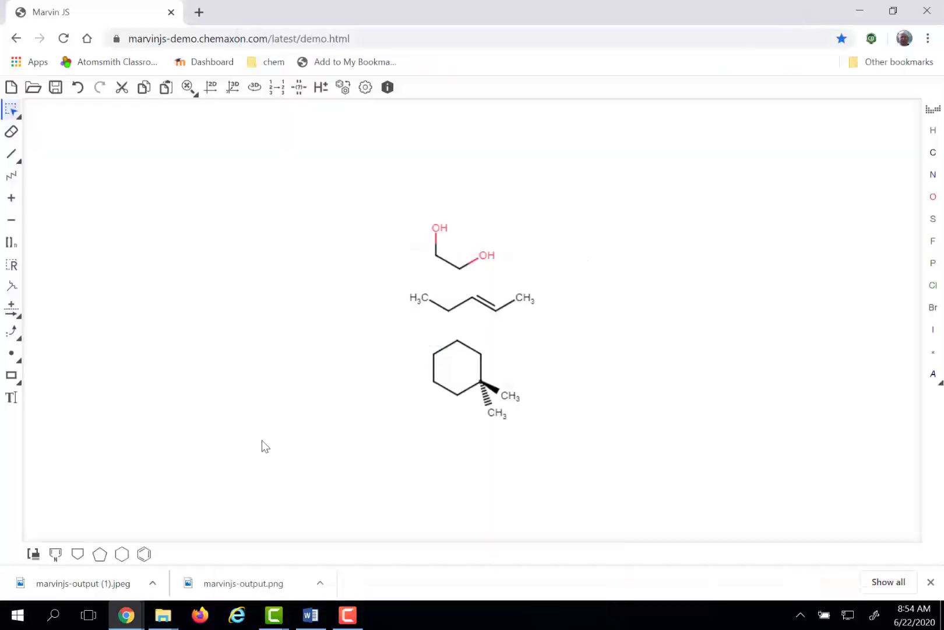
- Capture a rectangular area around the three structures with the Snipping Tool and copy the snip
click(53, 616)
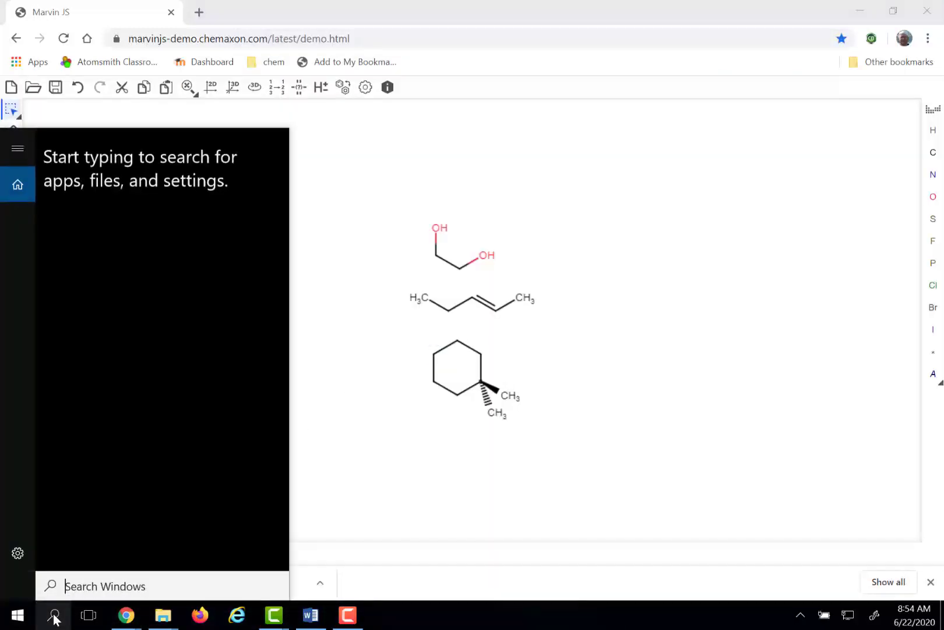
text(s)
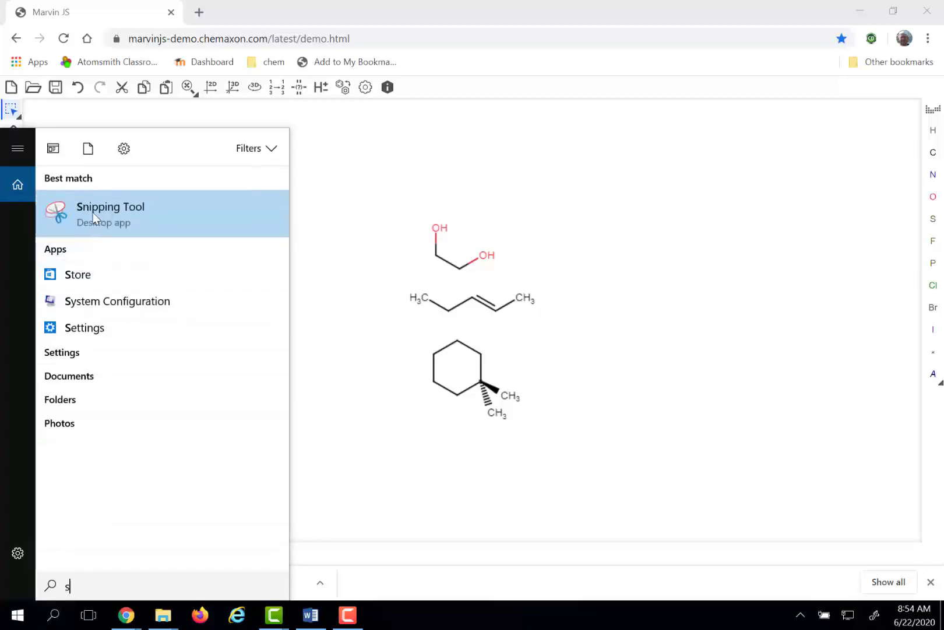
click(93, 211)
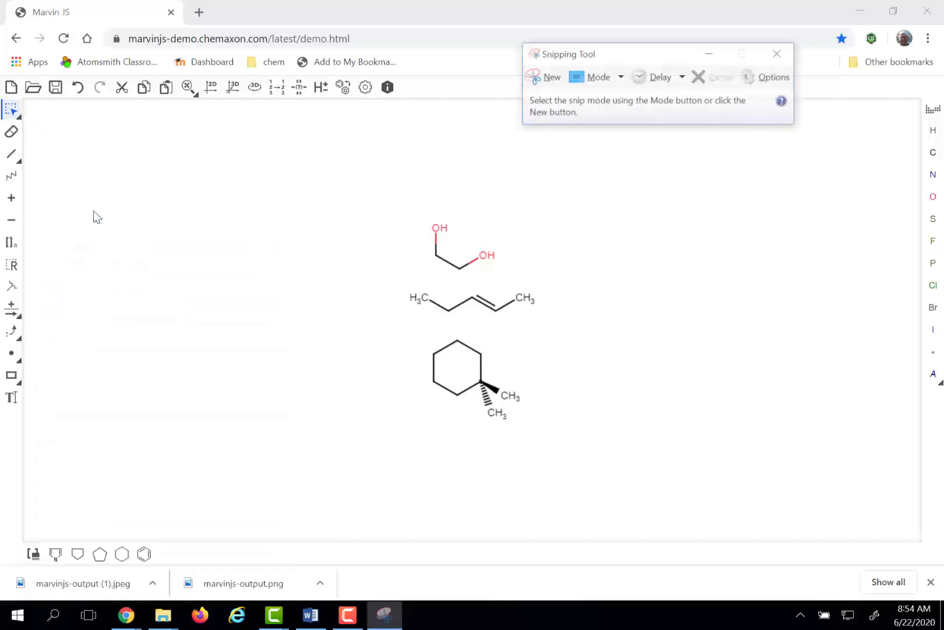
click(536, 81)
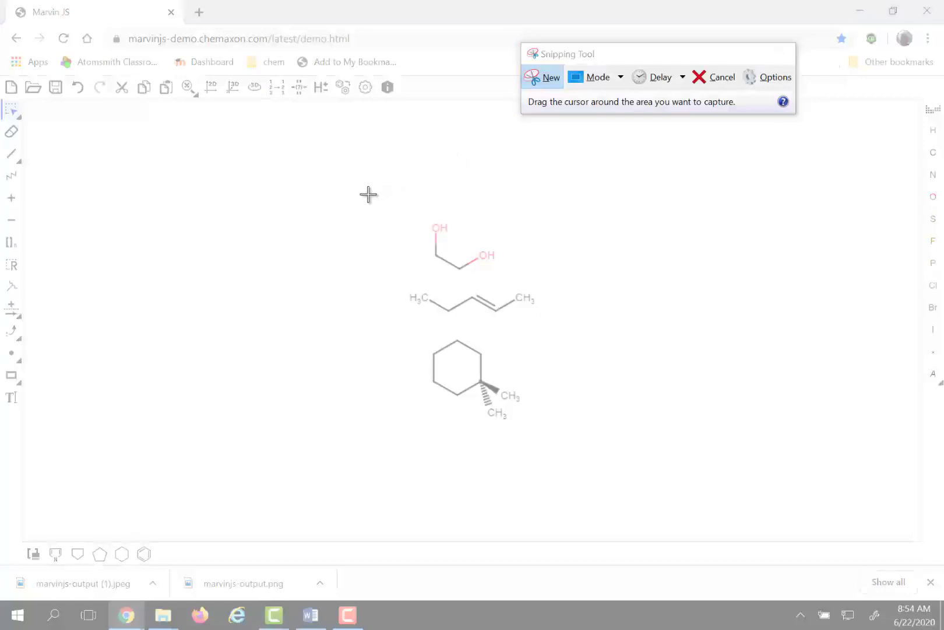
drag(369, 194, 580, 447)
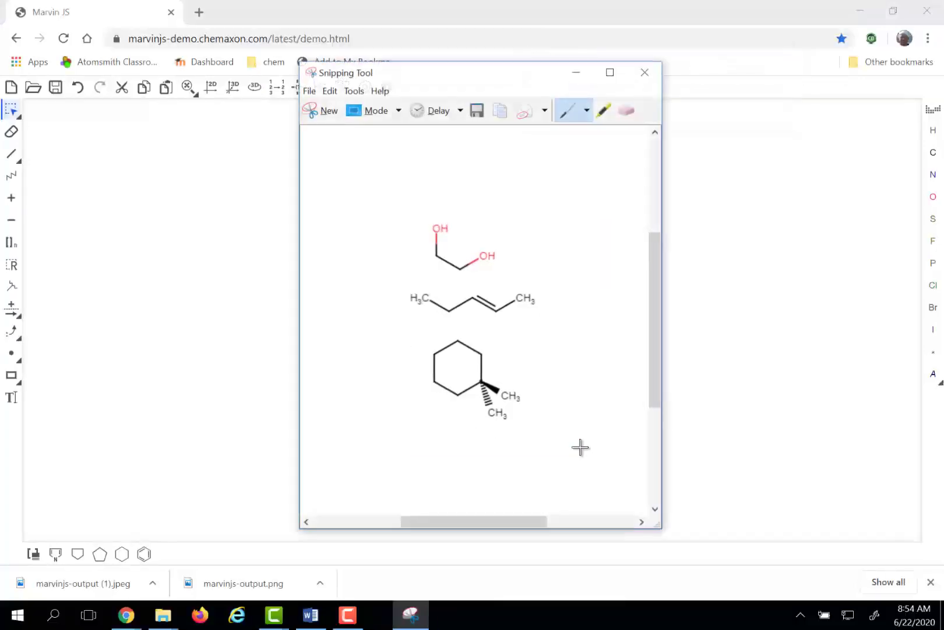
click(330, 91)
click(306, 107)
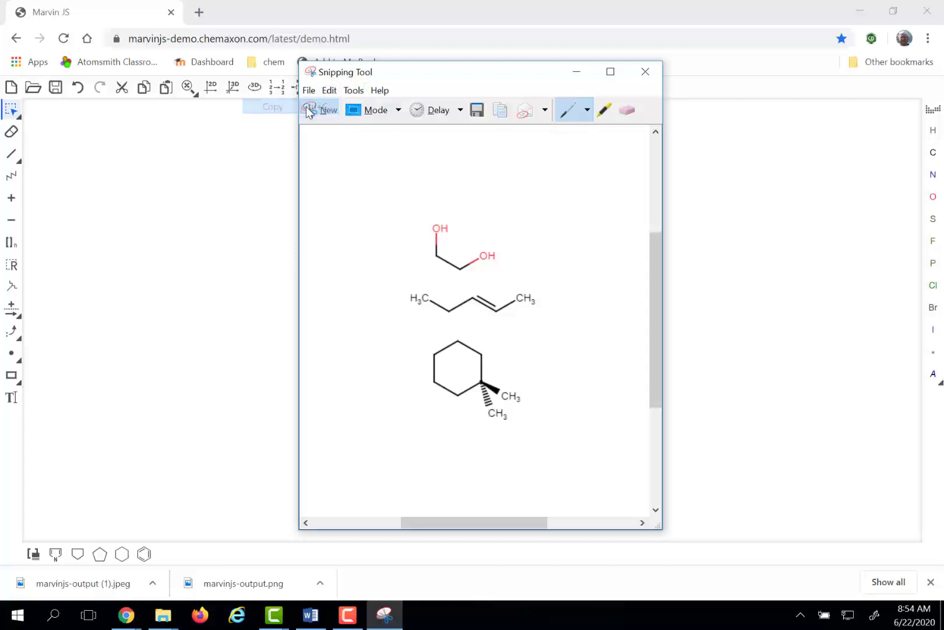
- Switch to Word and paste the copied snip of the structures into the blank document
click(311, 614)
right_click(210, 314)
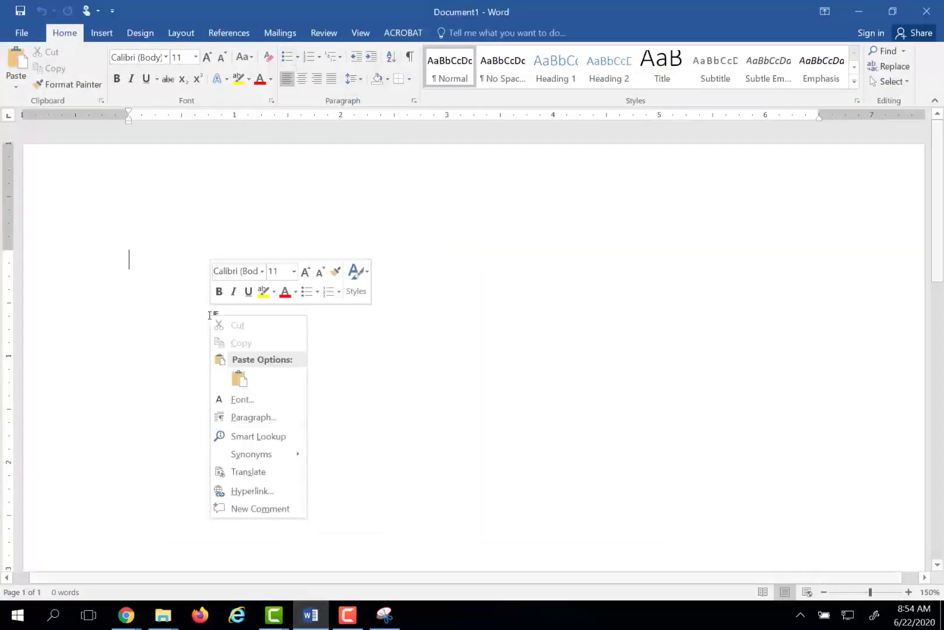
click(239, 378)
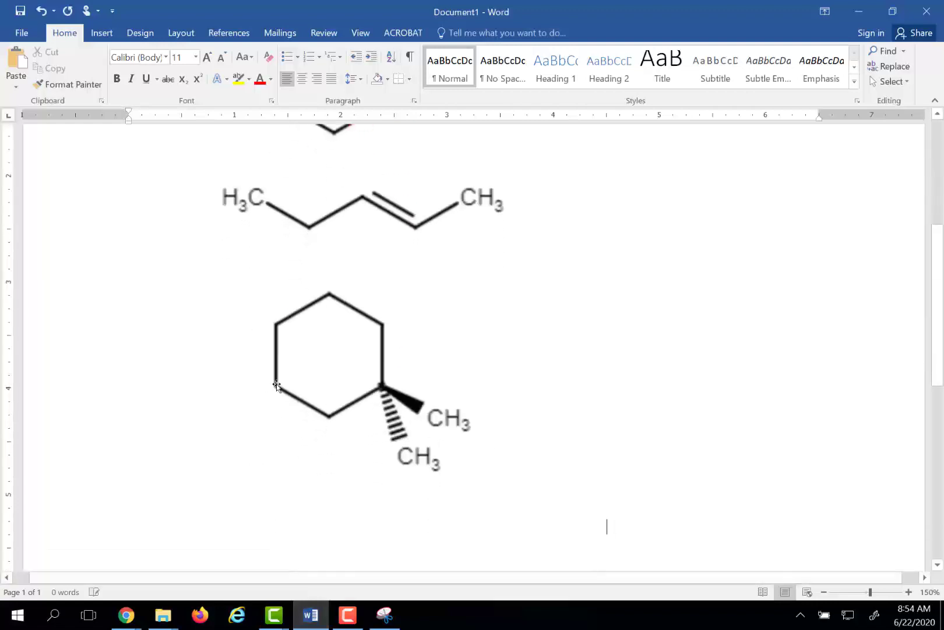
- Shrink the pasted structure picture proportionally to about 3.7 inches wide
click(413, 397)
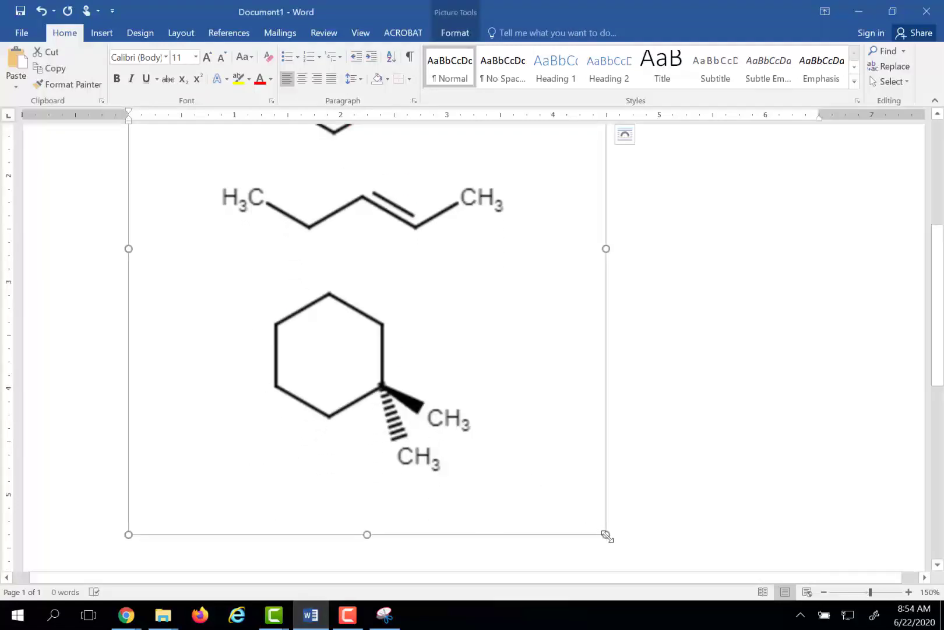
drag(607, 534, 520, 432)
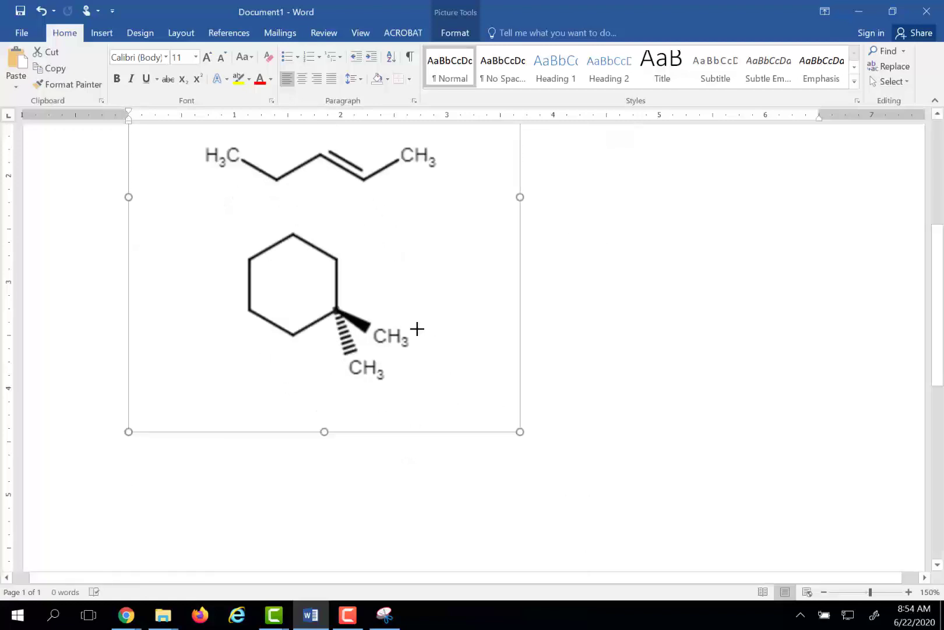
scroll(455, 362, up, 3)
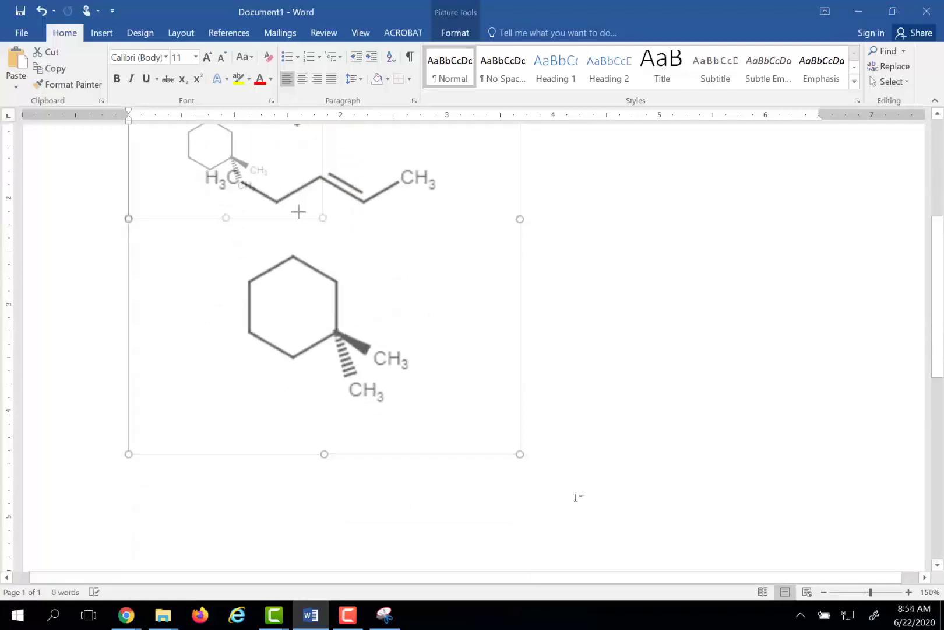